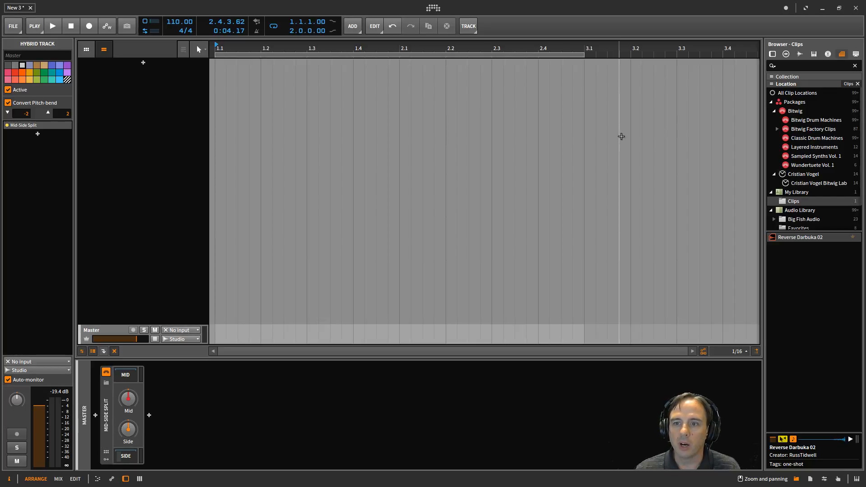
# Browse the file bookmarks to the Perc Hits folder in _Audio Library > CM257 > Tribal Adventures > Groove Criminals
pyautogui.click(856, 55)
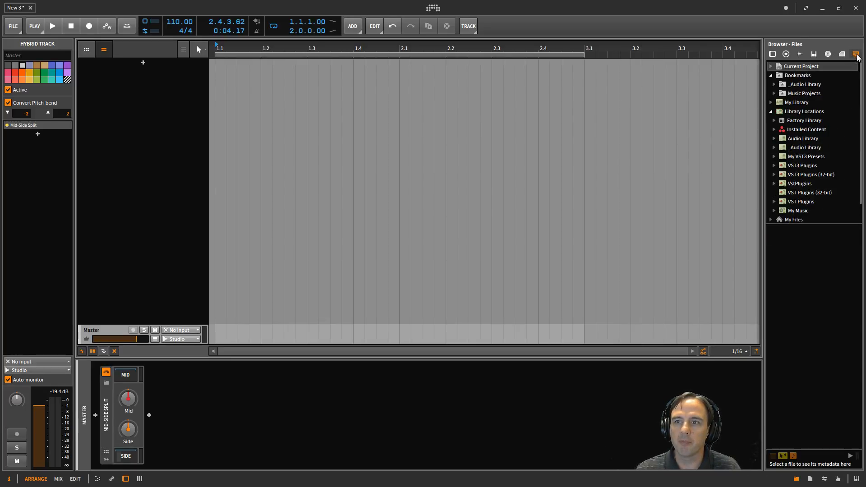
pyautogui.click(774, 84)
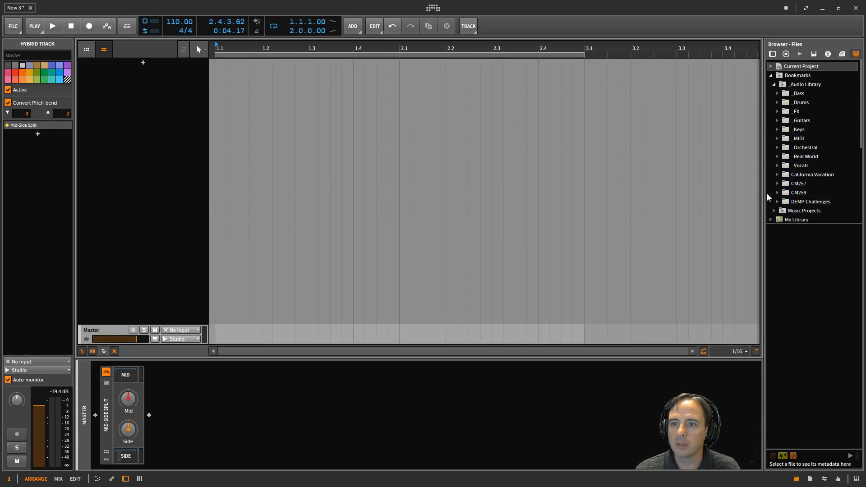
pyautogui.click(777, 183)
pyautogui.click(781, 211)
pyautogui.scroll(-3, 811, 191)
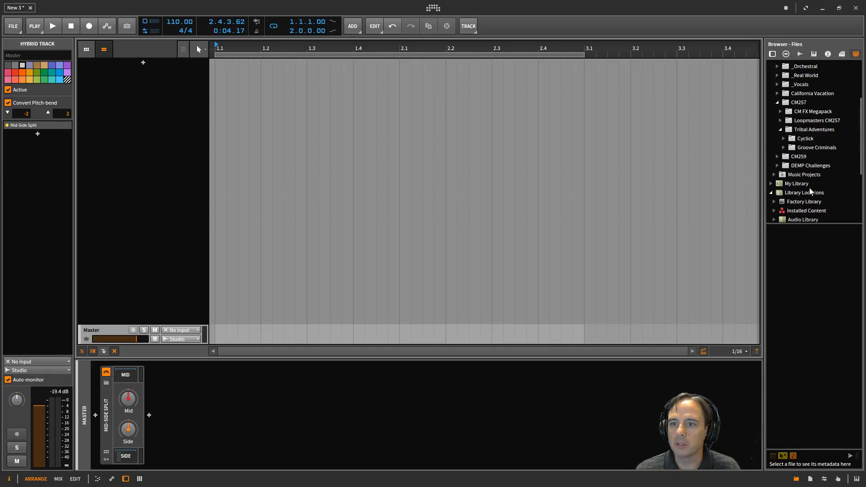
pyautogui.click(784, 147)
pyautogui.click(794, 166)
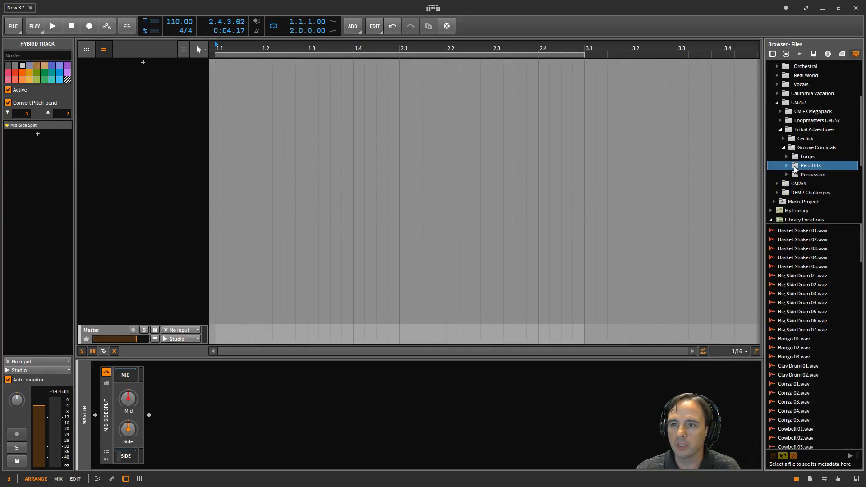
# Place the Darbuka 02.wav sample on a new audio track at the start of the arrangement and play it back
pyautogui.scroll(-4, 808, 280)
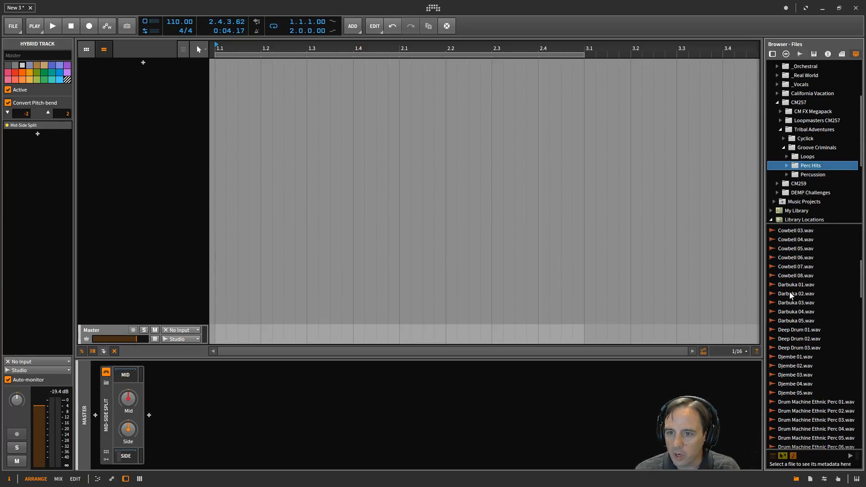
pyautogui.click(792, 294)
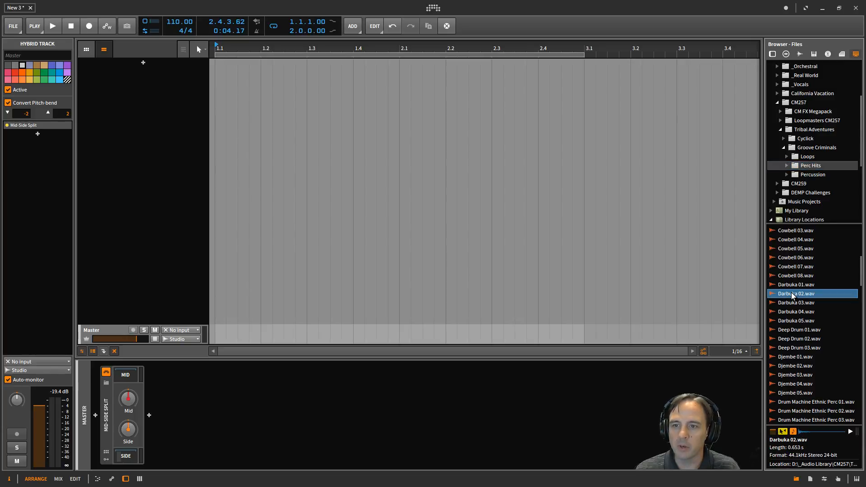
pyautogui.moveTo(793, 294); pyautogui.dragTo(81, 108)
pyautogui.moveTo(199, 75); pyautogui.dragTo(212, 74)
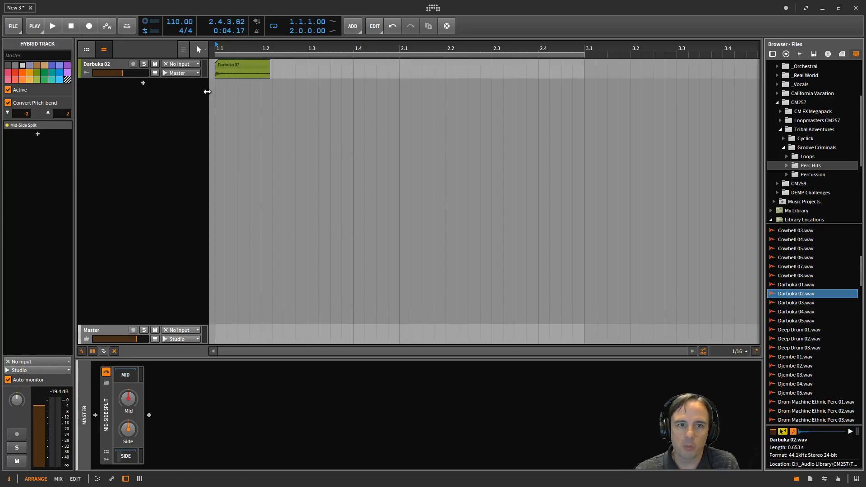
pyautogui.press('space')
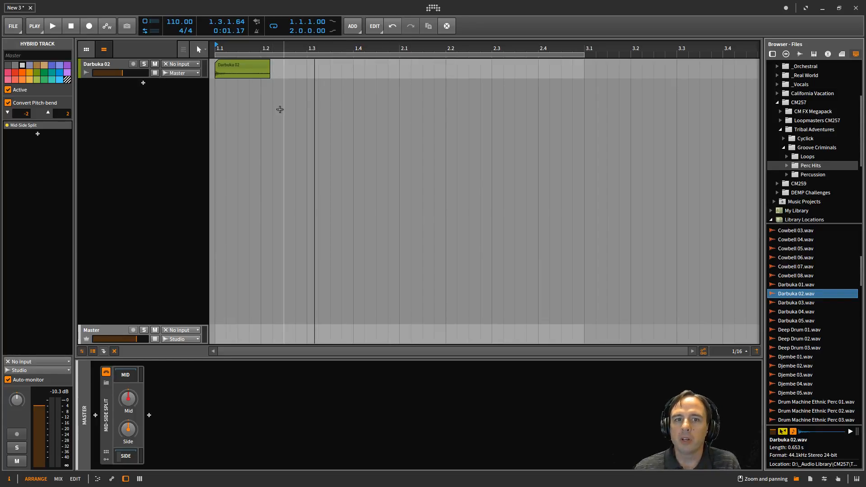
# Extend the Darbuka 02 clip to a length of 0.2.0.00 and set its audio event's stretch mode to Elastique Eco
pyautogui.moveTo(269, 75); pyautogui.dragTo(306, 62)
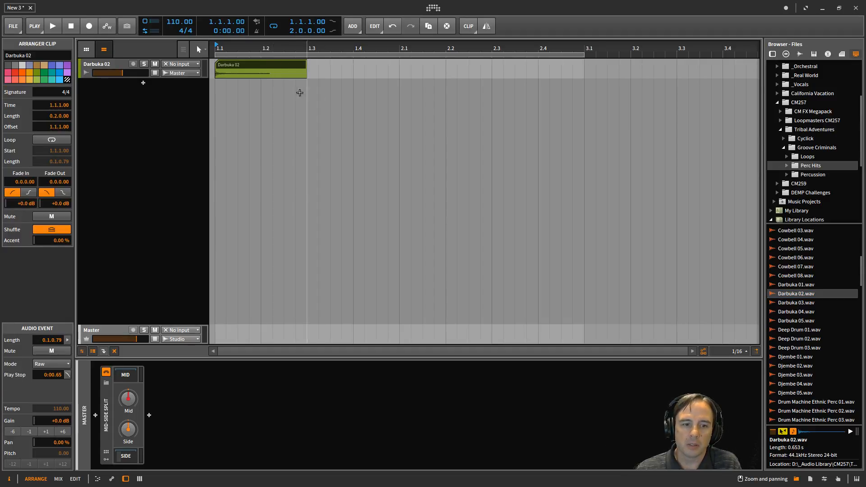
pyautogui.doubleClick(244, 65)
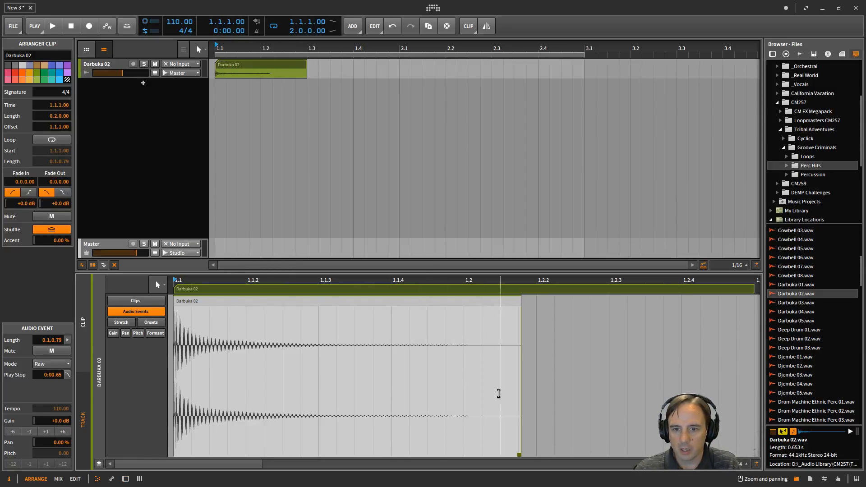
pyautogui.click(128, 323)
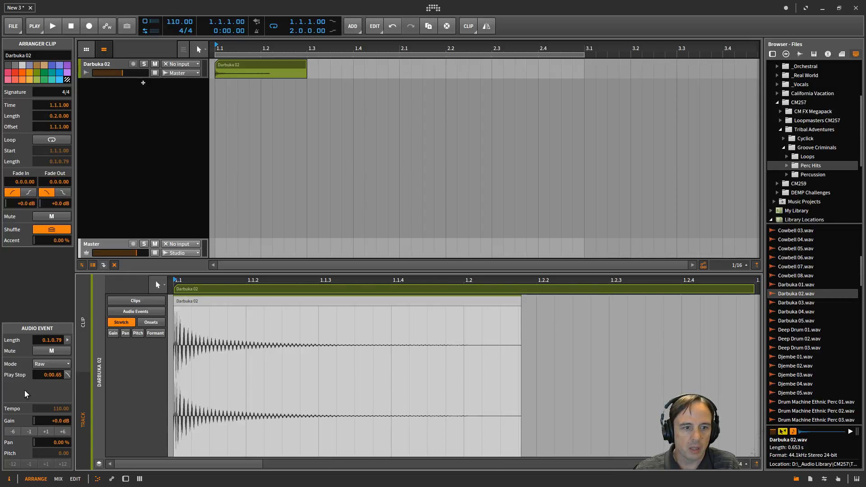
pyautogui.click(55, 365)
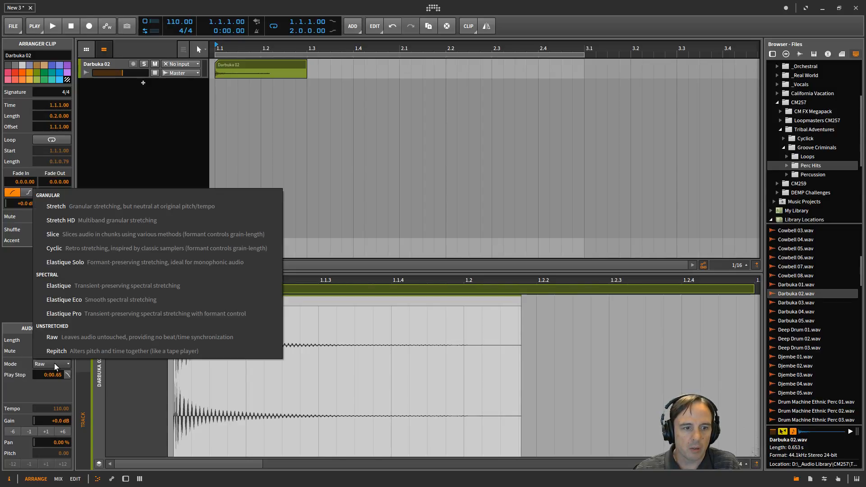
pyautogui.click(77, 301)
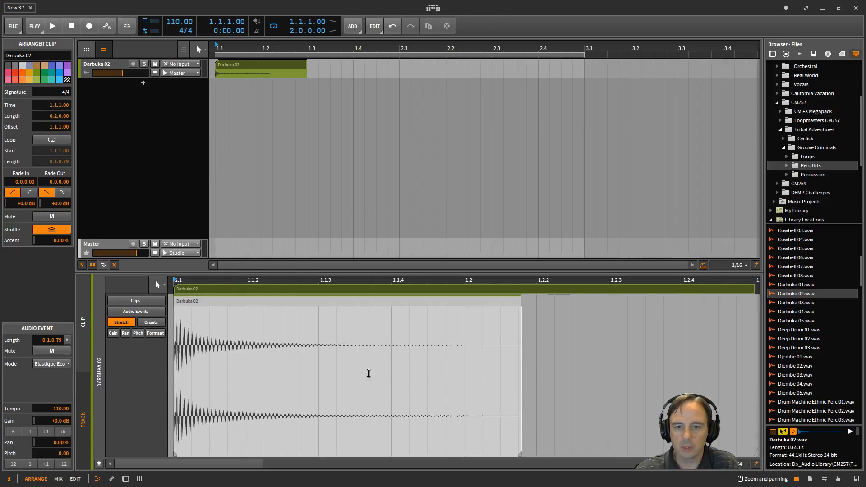
# Stretch the Darbuka 02 audio event so its end reaches 1.3.1.00 and fills the clip, and play it back
pyautogui.moveTo(505, 431)
pyautogui.mouseDown()
pyautogui.moveTo(665, 432)
pyautogui.moveTo(747, 450)
pyautogui.moveTo(258, 445)
pyautogui.moveTo(407, 442)
pyautogui.mouseUp()
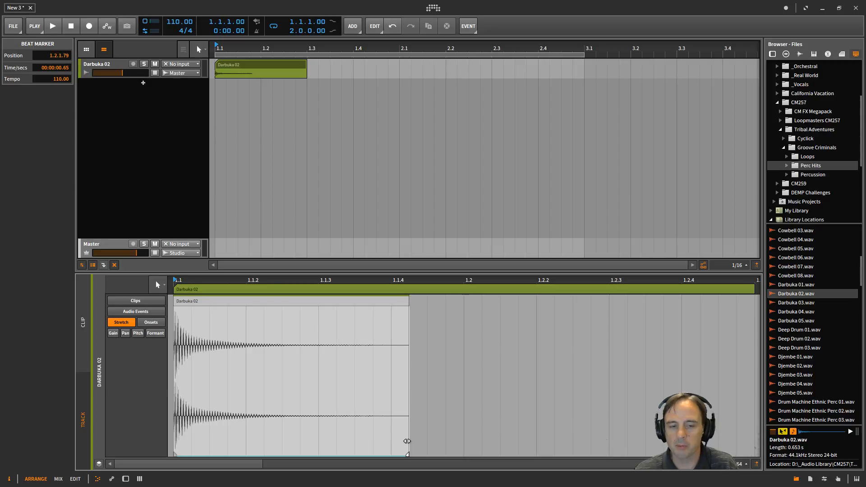
pyautogui.moveTo(402, 438); pyautogui.dragTo(345, 438)
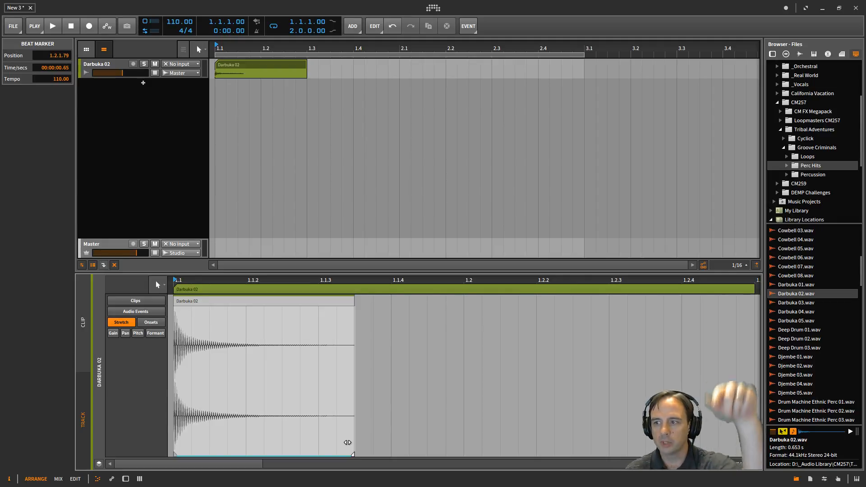
pyautogui.moveTo(347, 442); pyautogui.dragTo(747, 437)
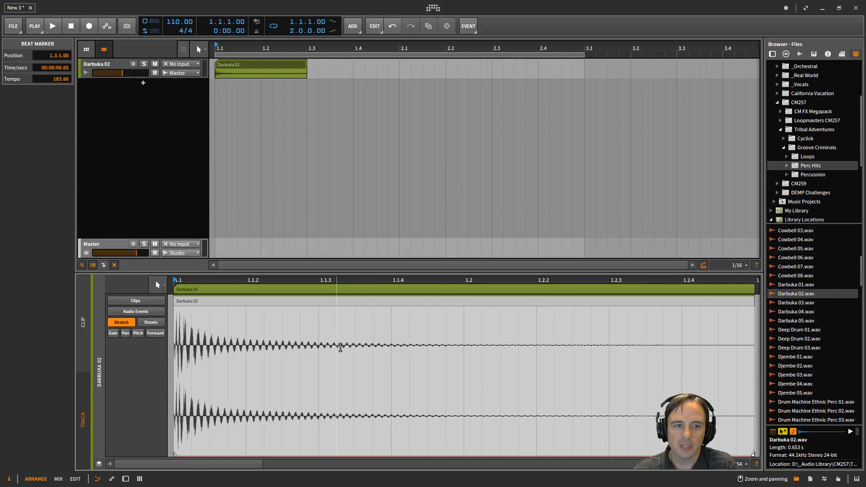
pyautogui.press('space')
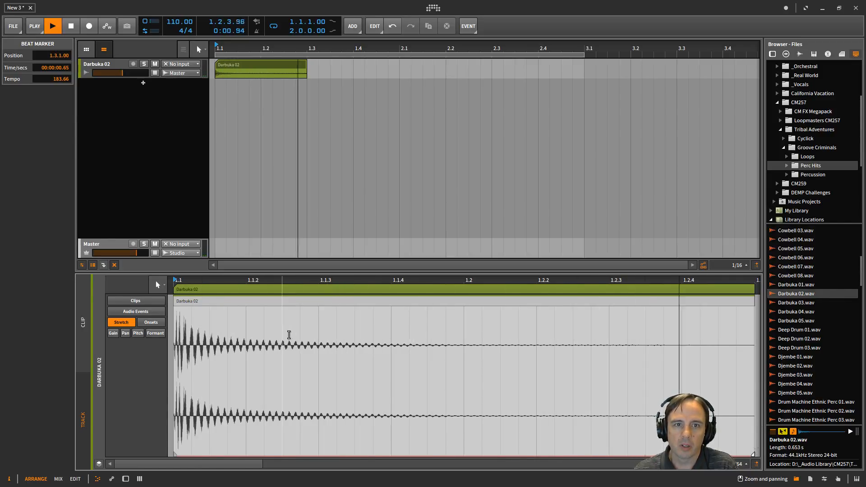
pyautogui.press('space')
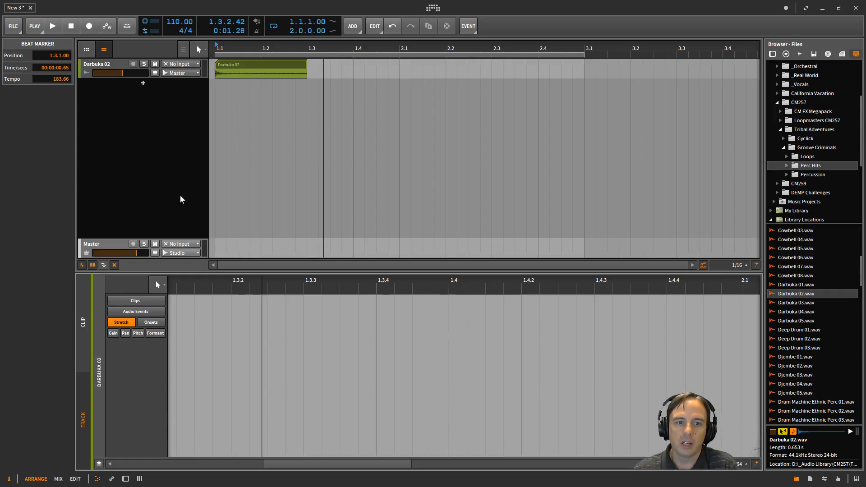
# Reverse the Darbuka 02 clip and play it back
pyautogui.moveTo(358, 284); pyautogui.dragTo(514, 283)
pyautogui.click(262, 69)
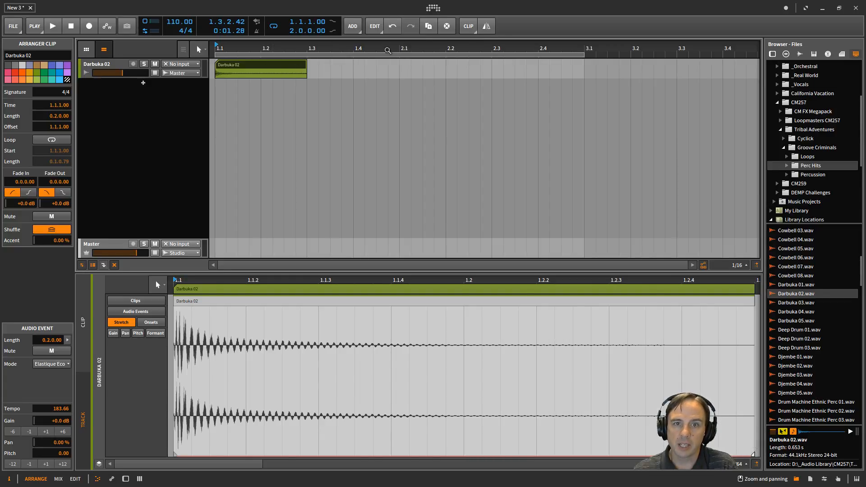
pyautogui.click(473, 31)
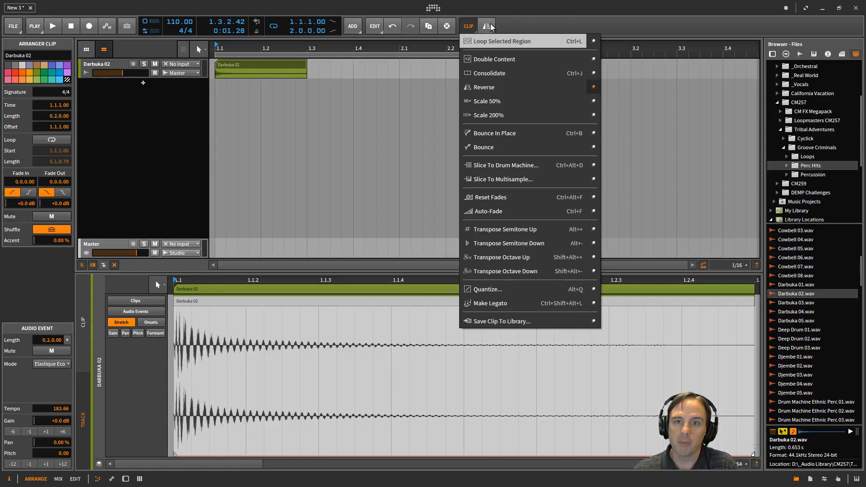
pyautogui.click(515, 23)
pyautogui.click(488, 27)
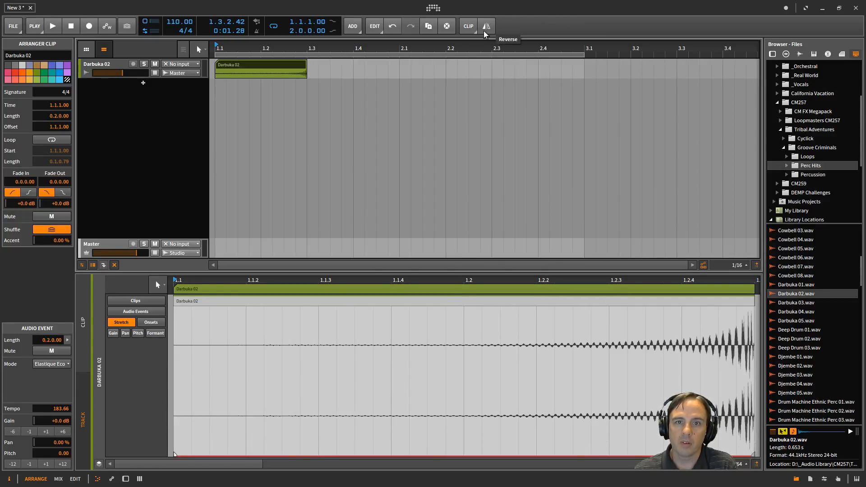
pyautogui.press('space')
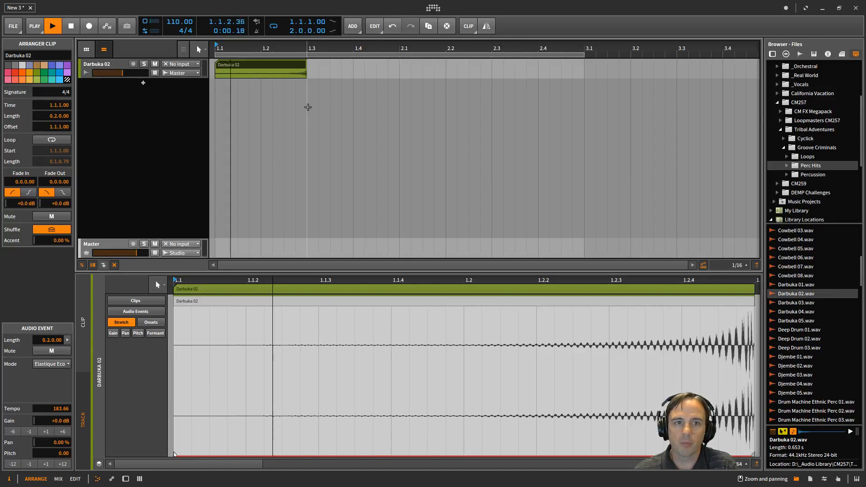
pyautogui.press('space')
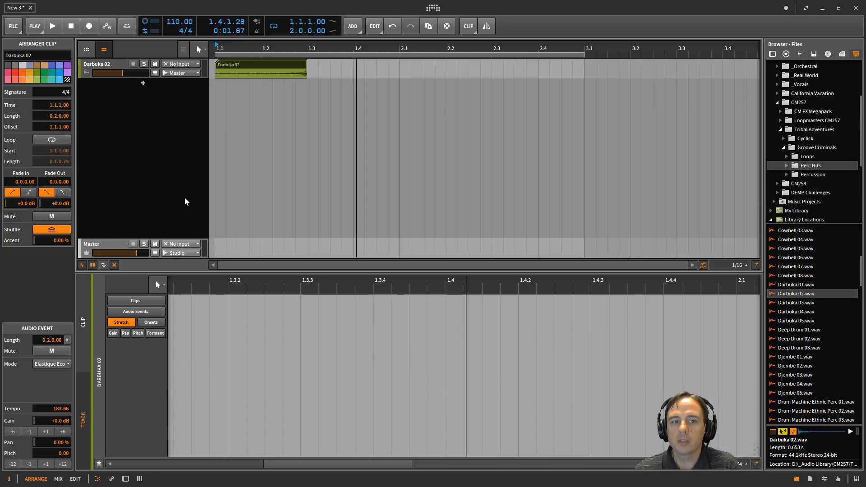
# Insert Bitwig's Compressor into the Darbuka 02 track's empty device chain
pyautogui.click(119, 69)
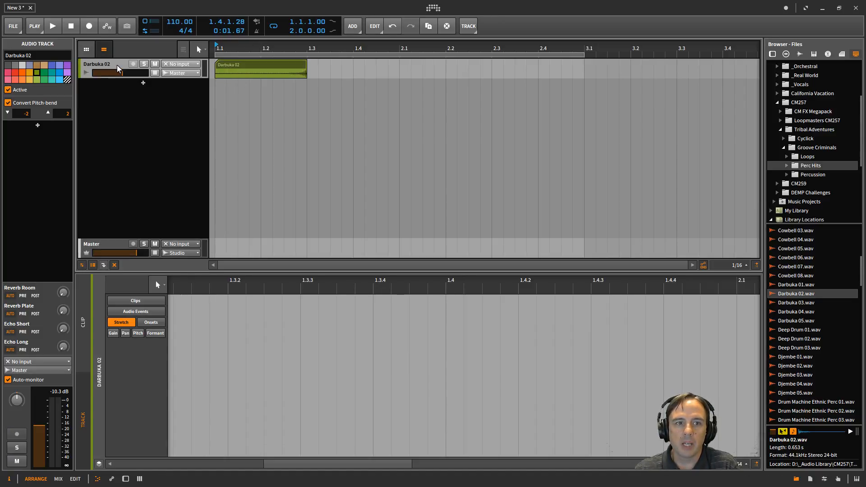
pyautogui.click(125, 478)
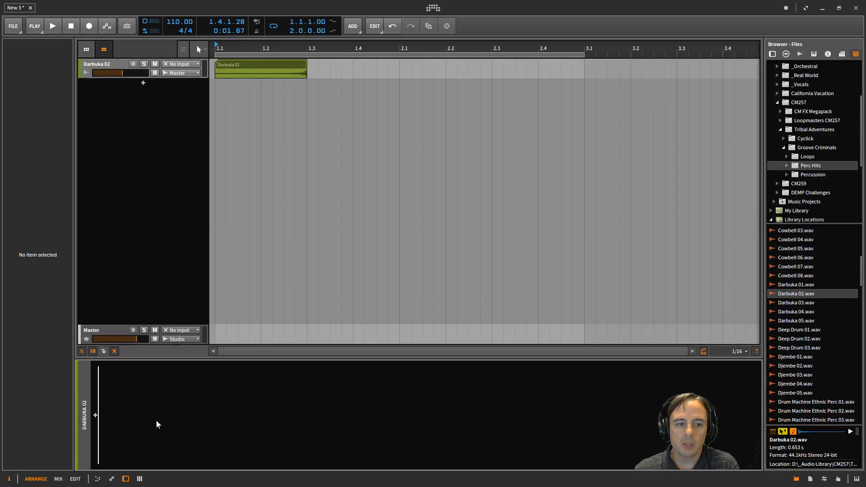
pyautogui.click(96, 415)
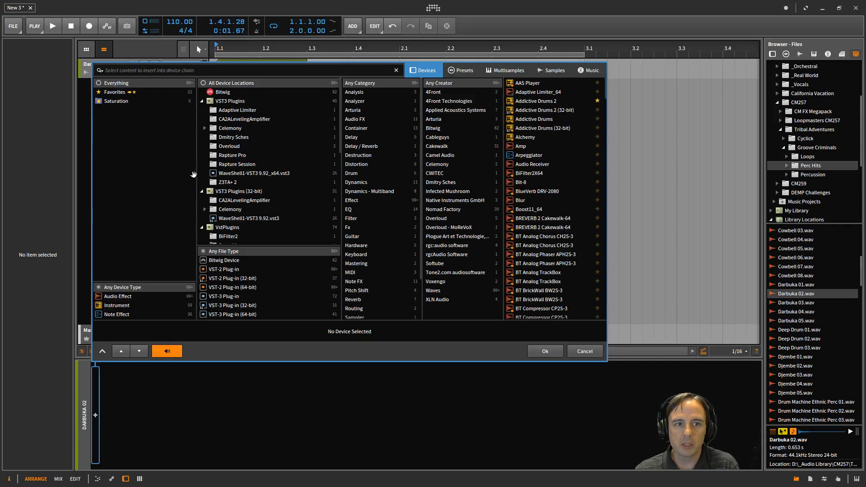
pyautogui.write('compr')
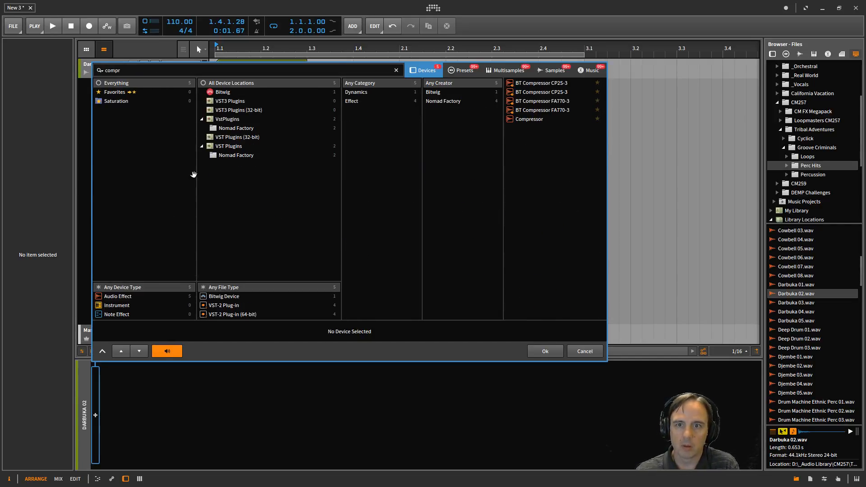
pyautogui.doubleClick(531, 119)
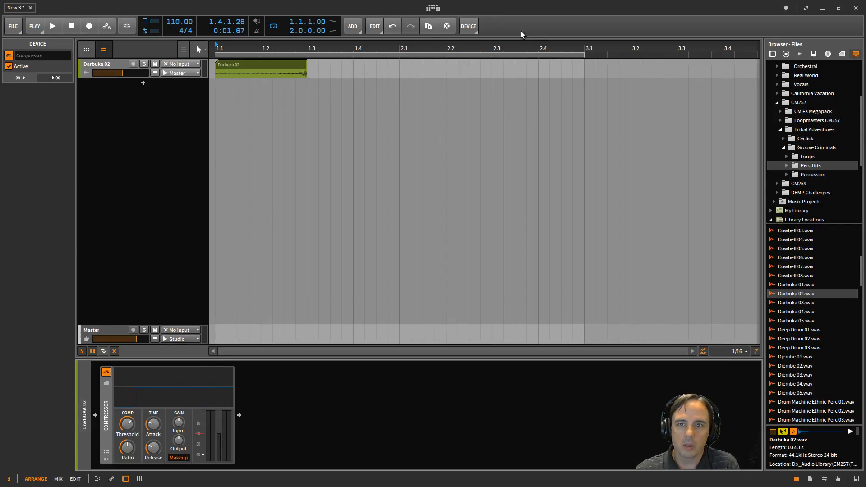
# Shorten the loop region to one bar and, during playback, lower the Compressor's threshold and lengthen its release
pyautogui.moveTo(583, 53); pyautogui.dragTo(399, 52)
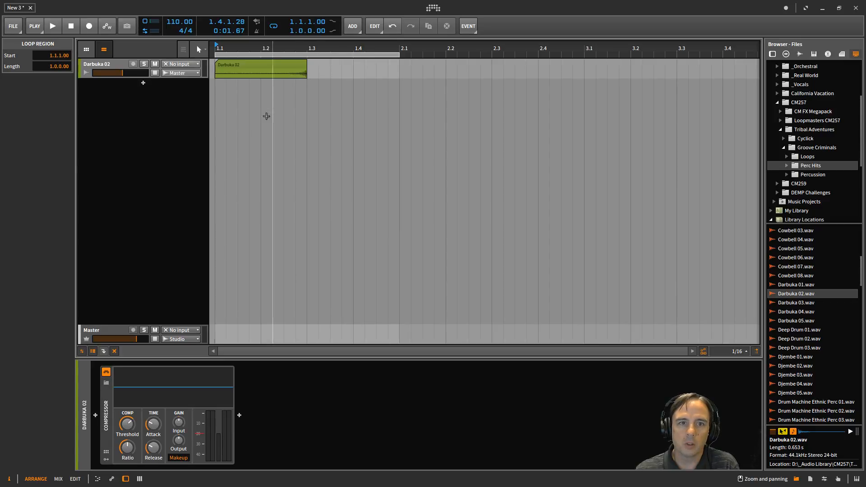
pyautogui.press('space')
pyautogui.moveTo(129, 425); pyautogui.dragTo(128, 439)
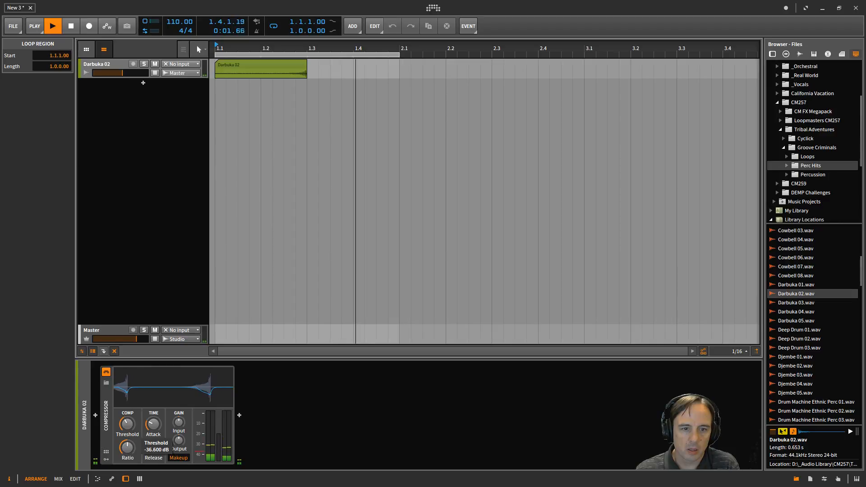
pyautogui.moveTo(153, 444); pyautogui.dragTo(153, 415)
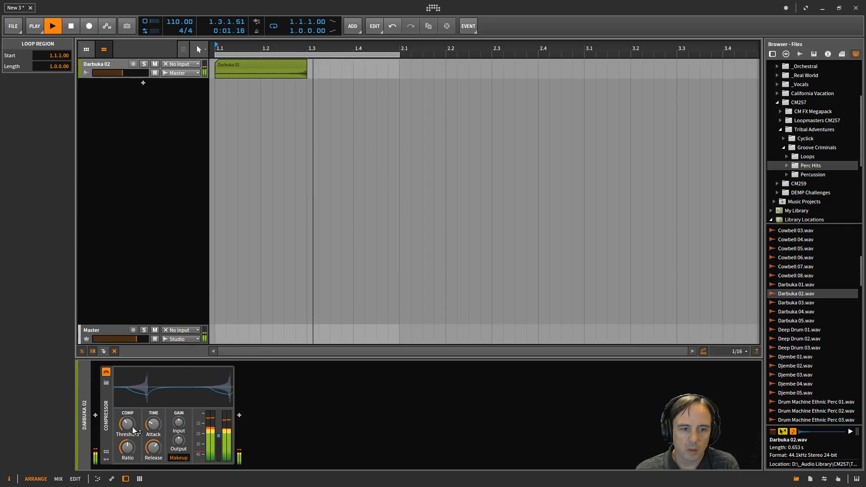
pyautogui.moveTo(128, 424); pyautogui.dragTo(128, 427)
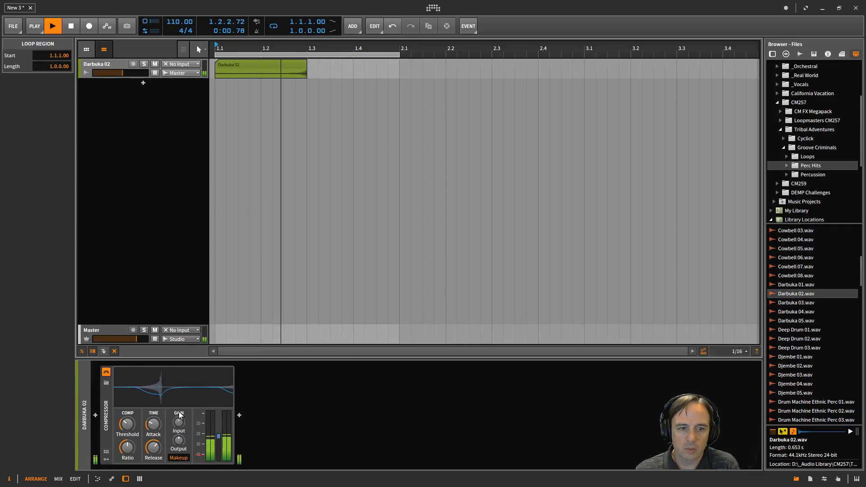
pyautogui.press('space')
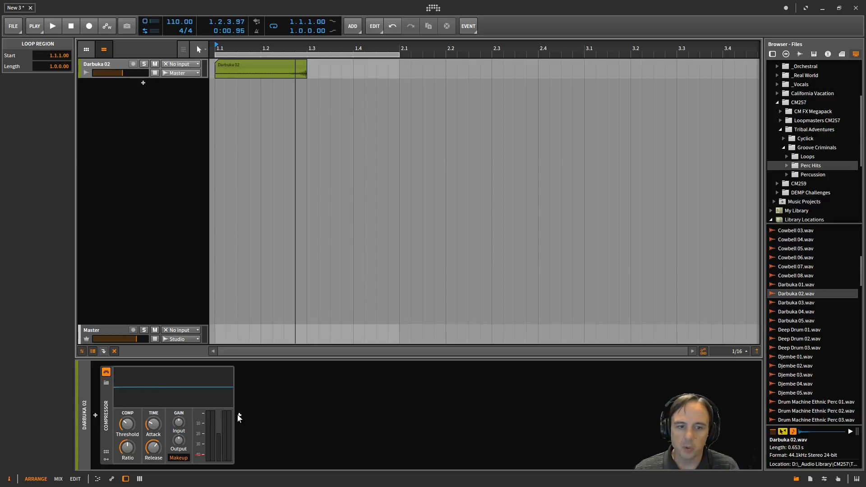
# Insert a Delay-2 device after the Compressor in the Darbuka 02 device chain and play back the loop
pyautogui.click(239, 416)
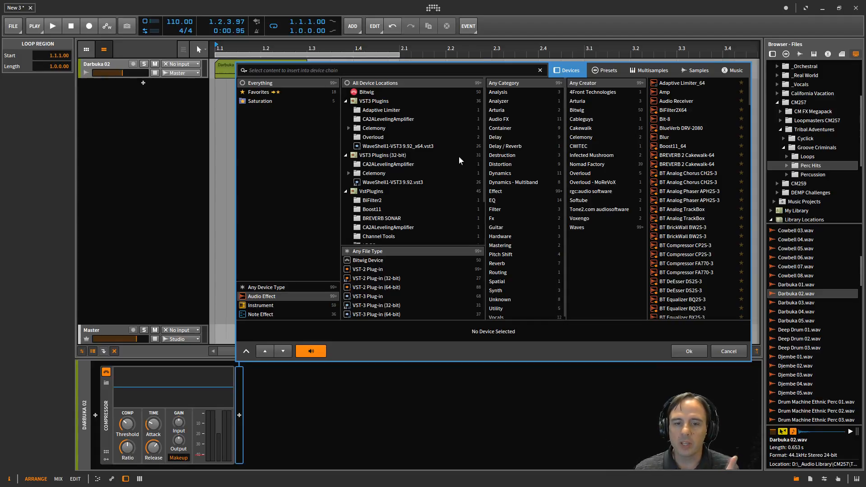
pyautogui.write('del')
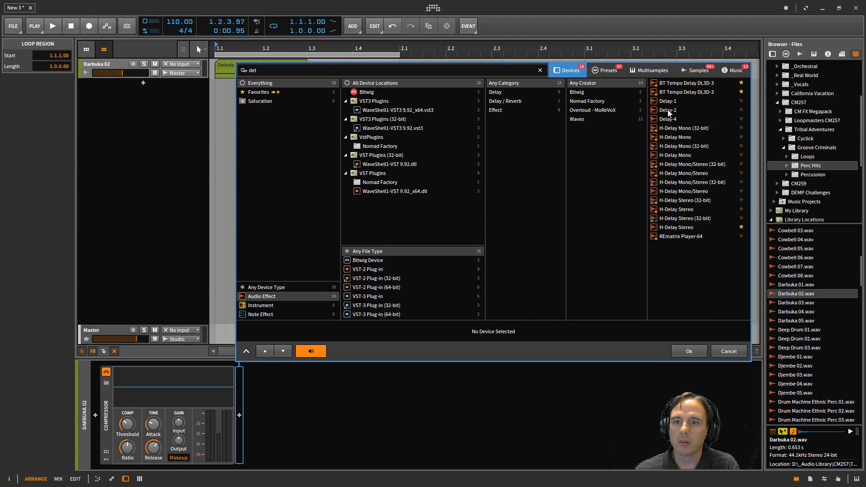
pyautogui.click(668, 112)
pyautogui.click(689, 352)
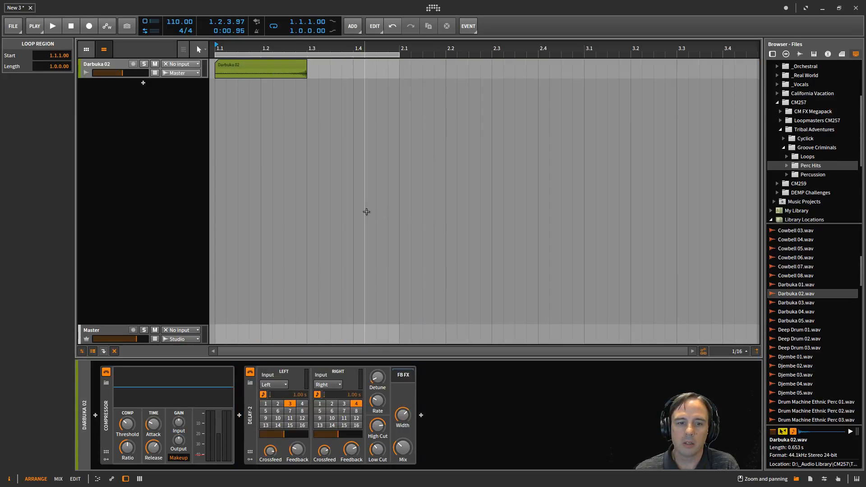
pyautogui.press('space')
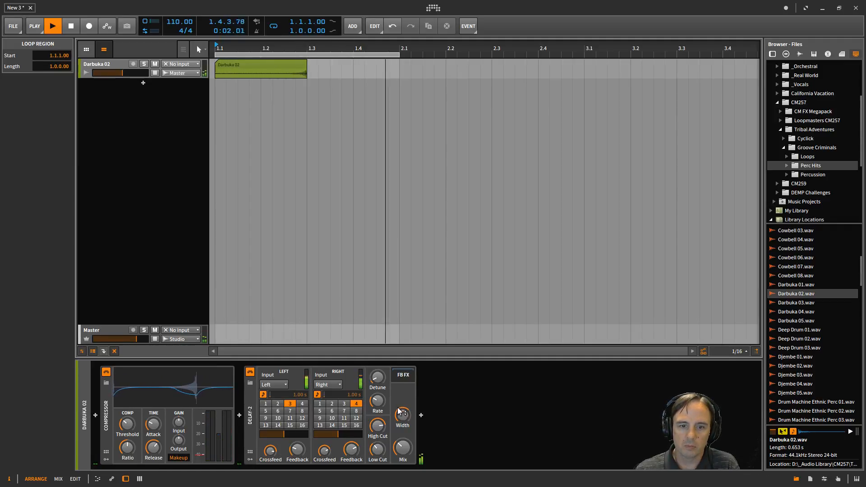
pyautogui.press('space')
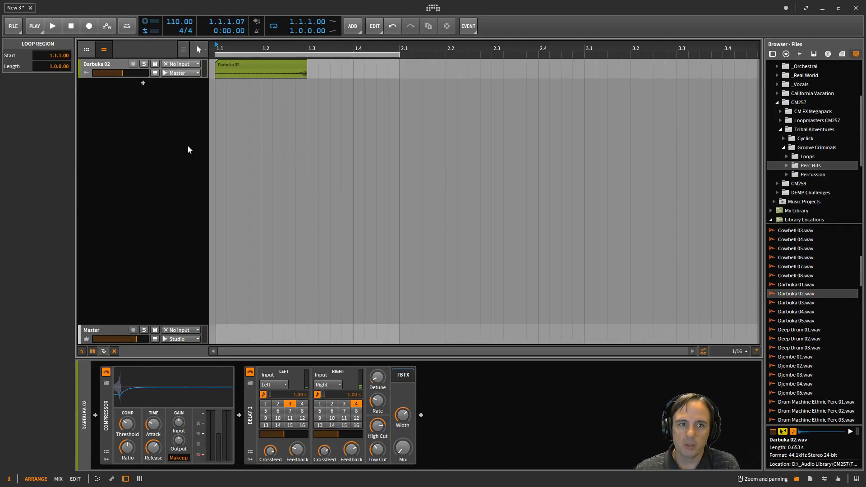
# Show the Darbuka 02 track's automation lane for Delay-2 Mix and add a 0% point at 1.3.1.00
pyautogui.click(142, 82)
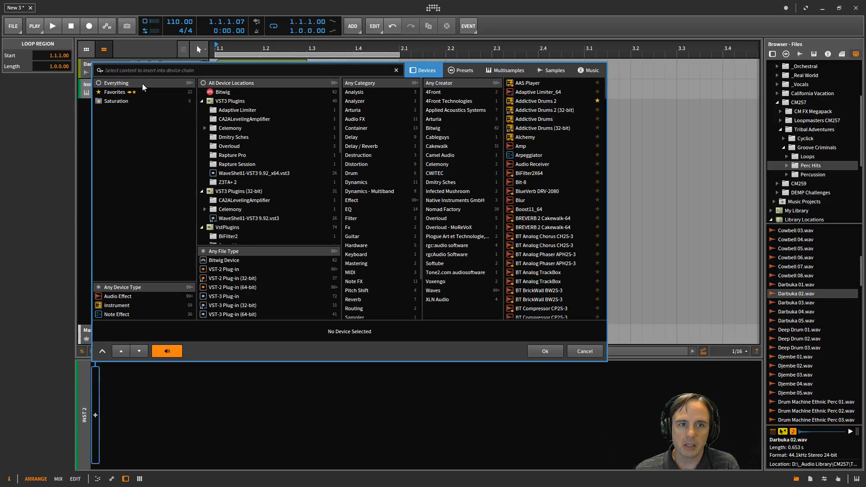
pyautogui.click(591, 350)
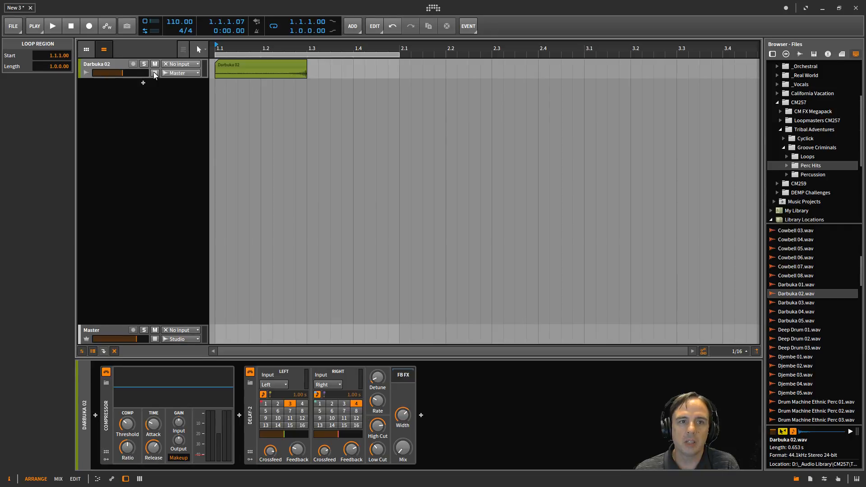
pyautogui.click(154, 74)
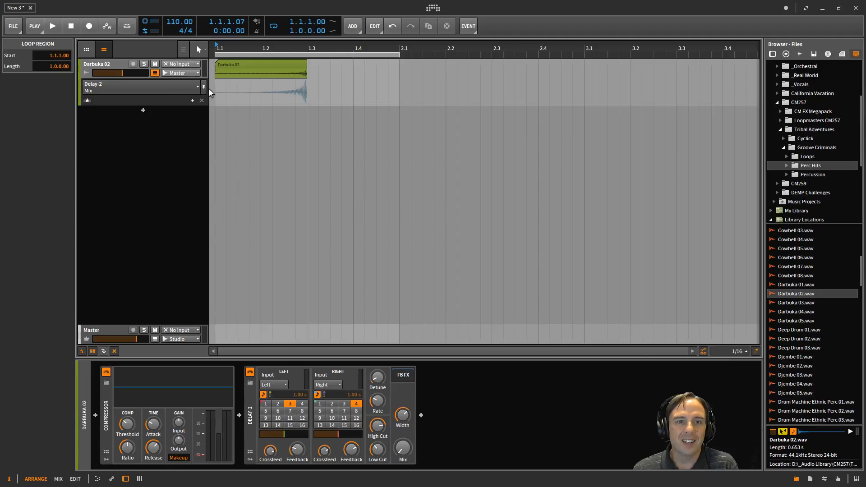
pyautogui.click(296, 107)
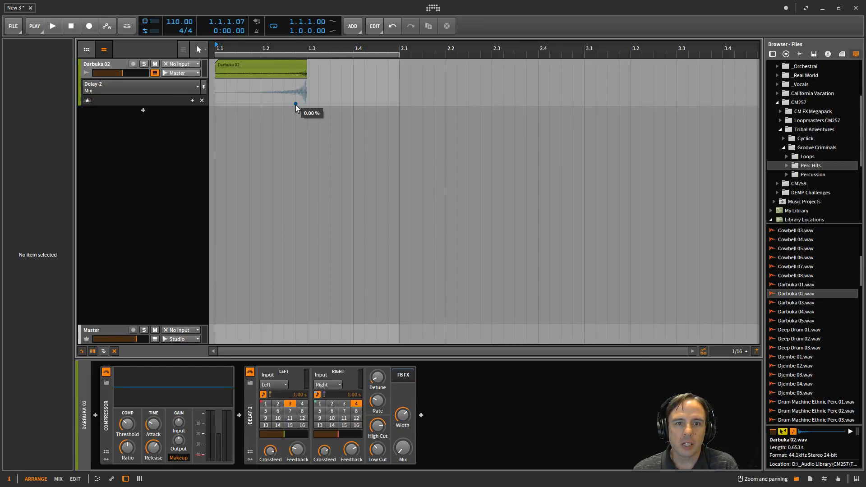
pyautogui.click(296, 105)
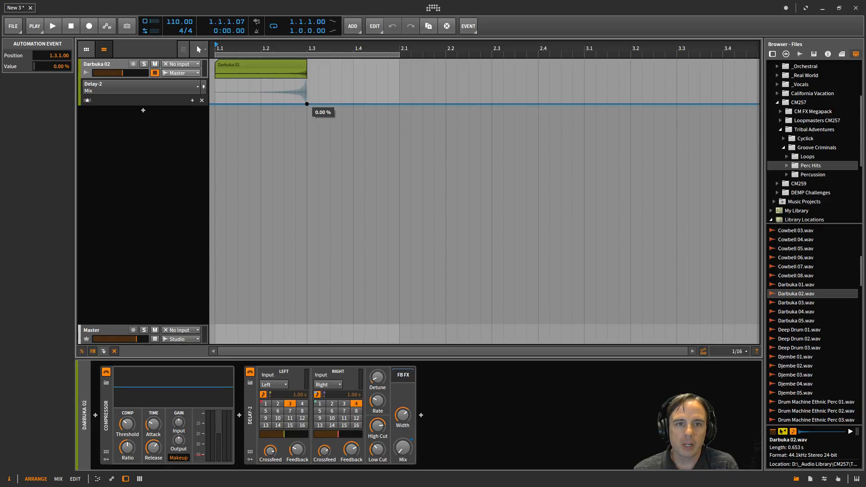
# Shape the Mix automation to jump from 0% to its maximum at 1.2.4.50, ramp down to 0% at 1.4.1.00, and play it back
pyautogui.moveTo(307, 47); pyautogui.dragTo(389, 104)
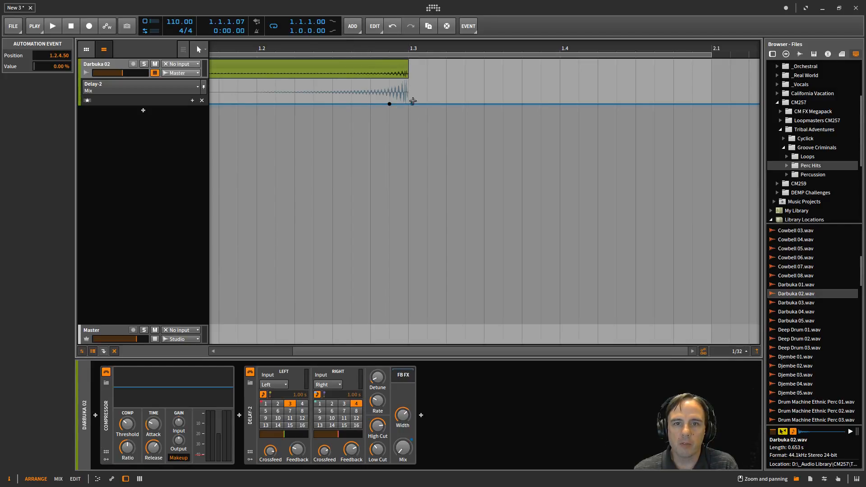
pyautogui.moveTo(414, 104); pyautogui.dragTo(414, 81)
pyautogui.moveTo(492, 49); pyautogui.dragTo(484, 43)
pyautogui.moveTo(424, 80); pyautogui.dragTo(416, 104)
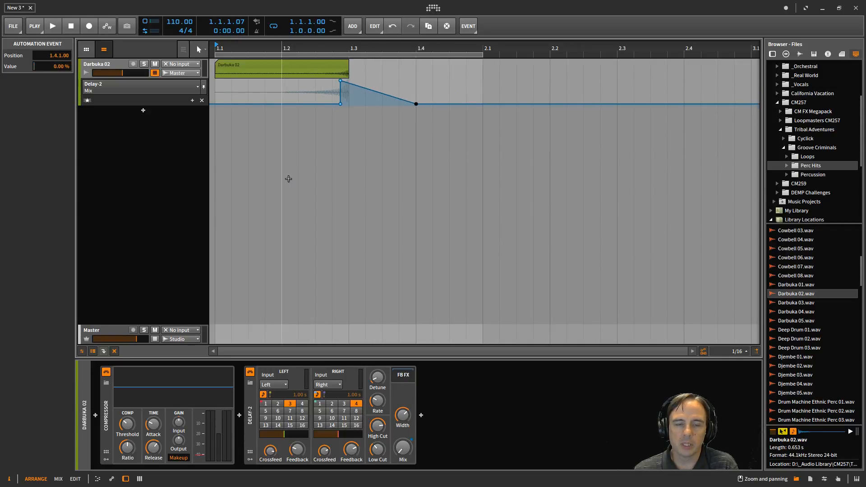
pyautogui.press('space')
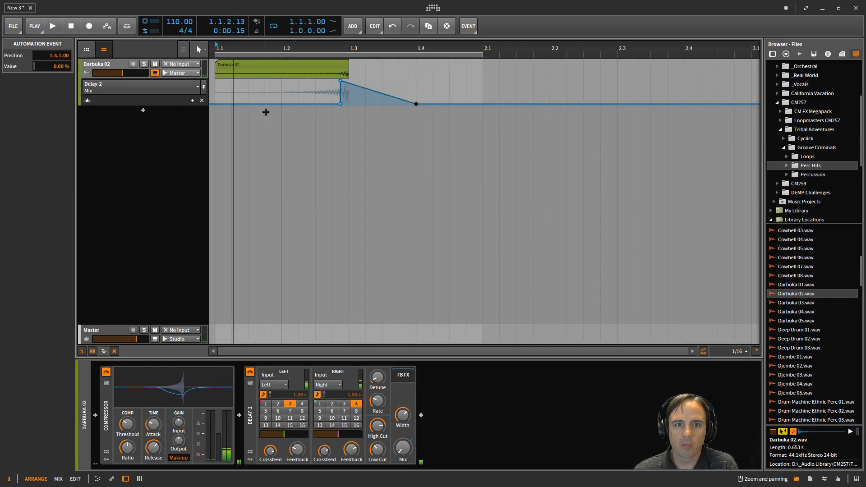
pyautogui.press('space')
# Raise the Darbuka 02 clip's audio event gain to +6.0 dB and play it back
pyautogui.click(268, 66)
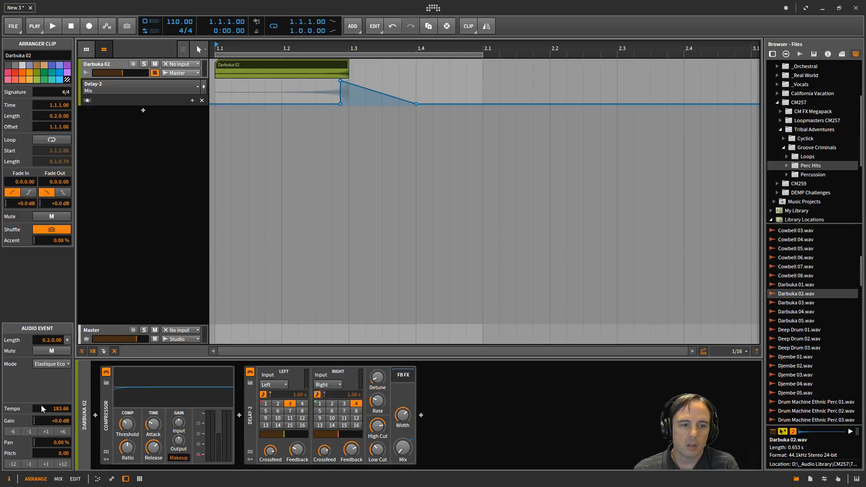
pyautogui.click(62, 431)
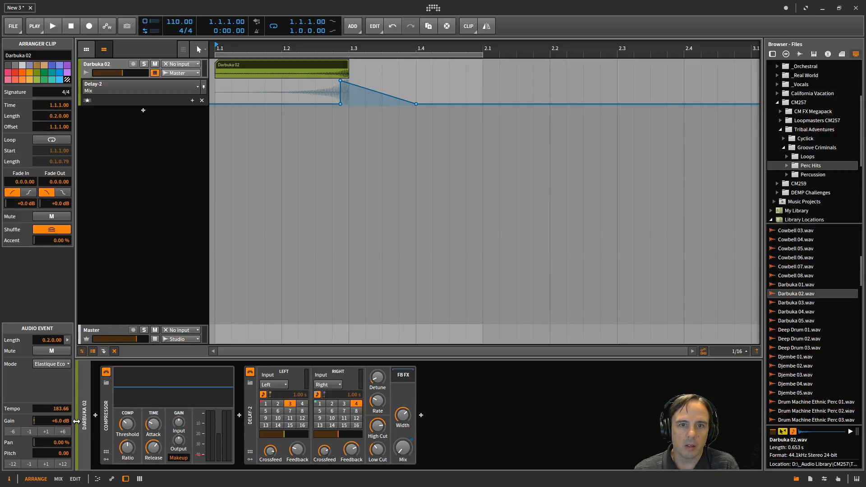
pyautogui.press('space')
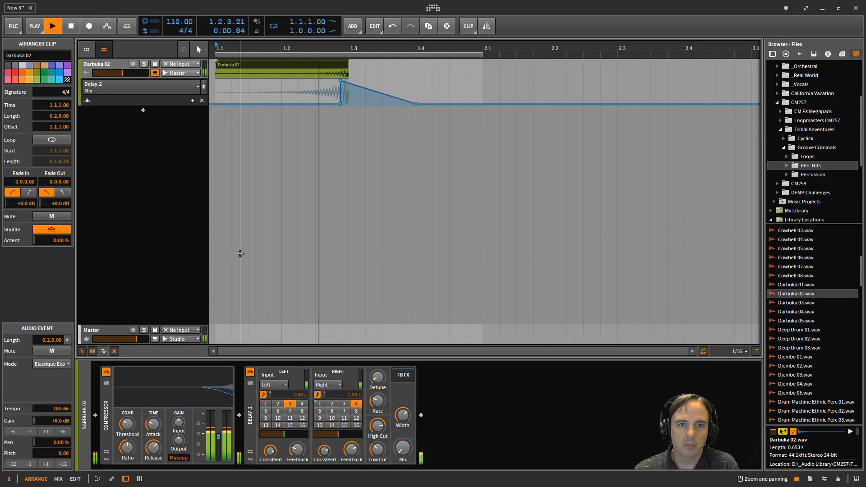
pyautogui.press('space')
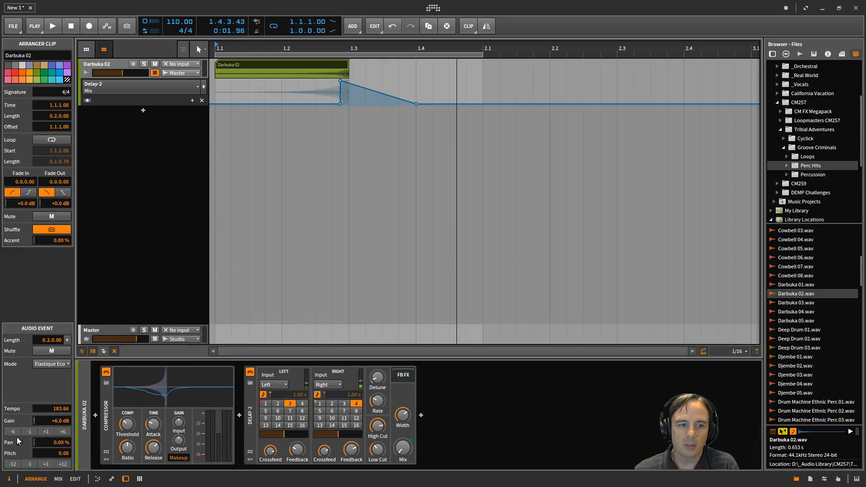
# Lower the audio event's gain in 1 dB increments to 0 dB, checking it with playback
pyautogui.click(29, 431)
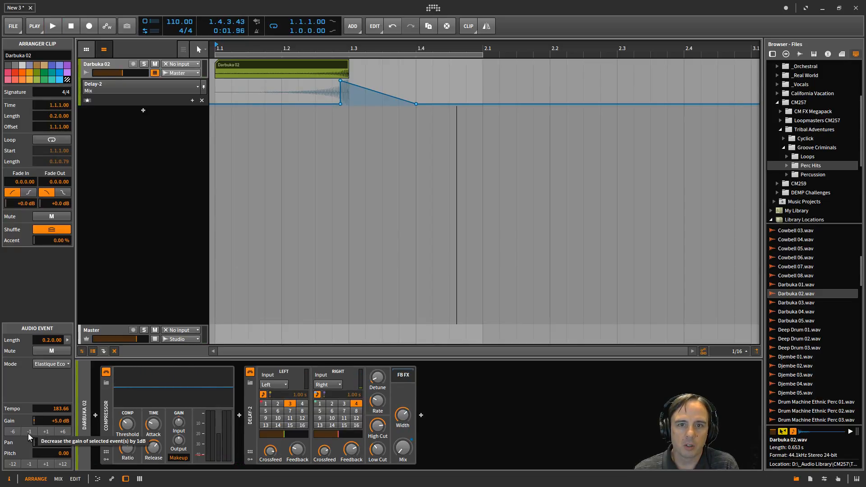
pyautogui.click(28, 434)
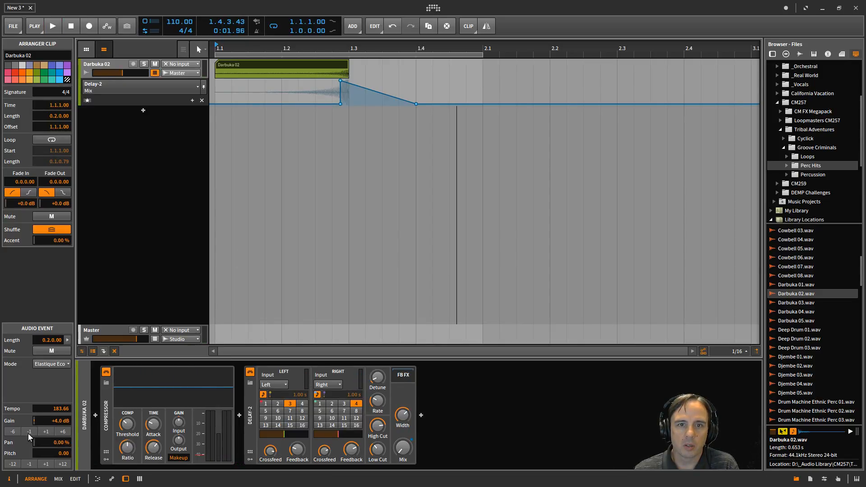
pyautogui.click(28, 434)
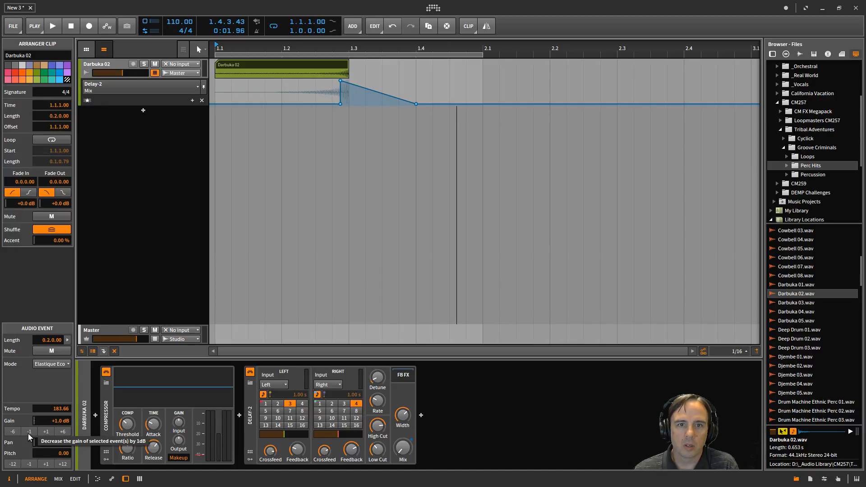
pyautogui.press('space')
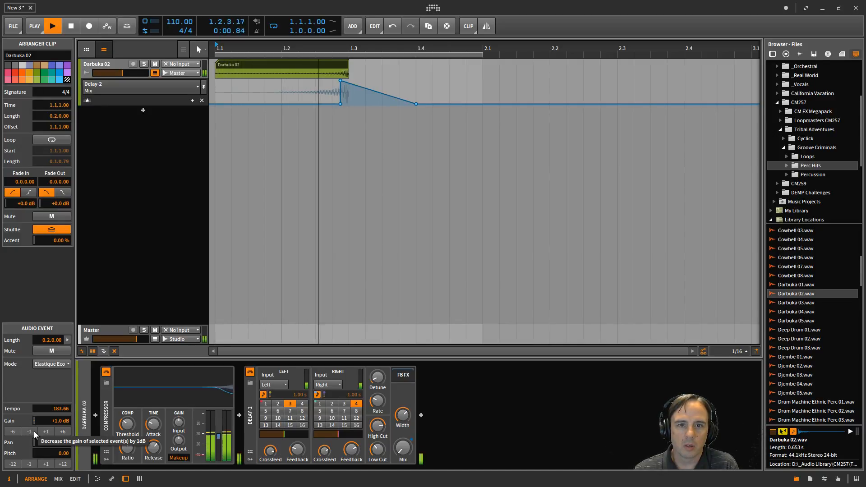
pyautogui.click(29, 432)
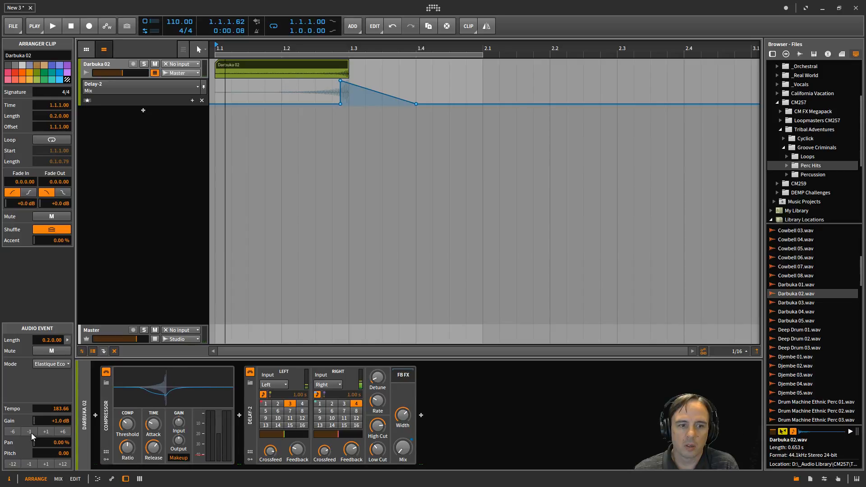
pyautogui.press('space')
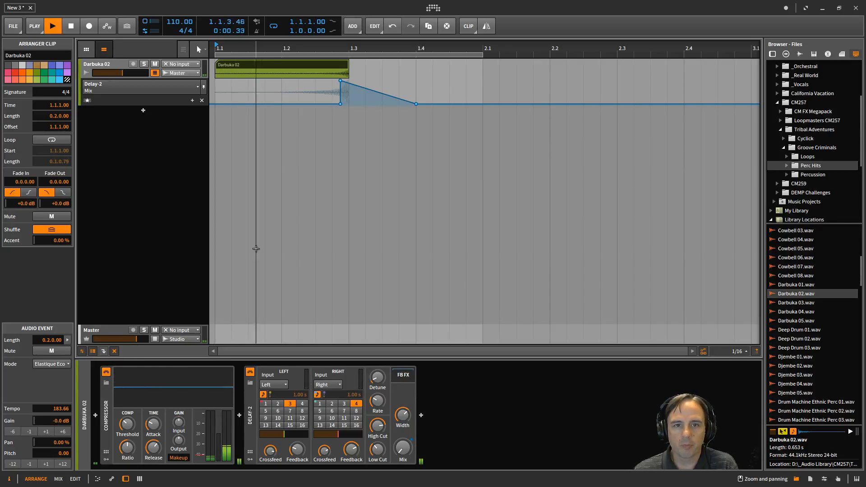
pyautogui.press('space')
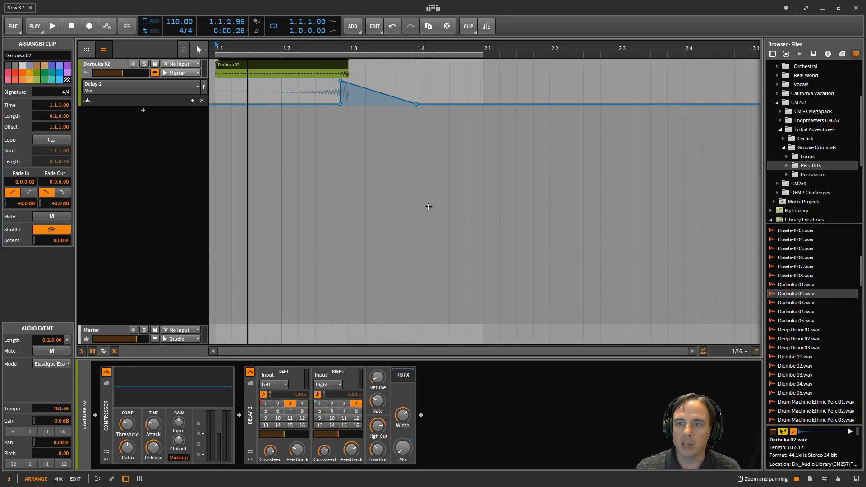
# Save the clip with its devices to My Library's Clips folder as "Reverse Darbuka 02", tagged one-shot, replacing the existing clip
pyautogui.click(842, 54)
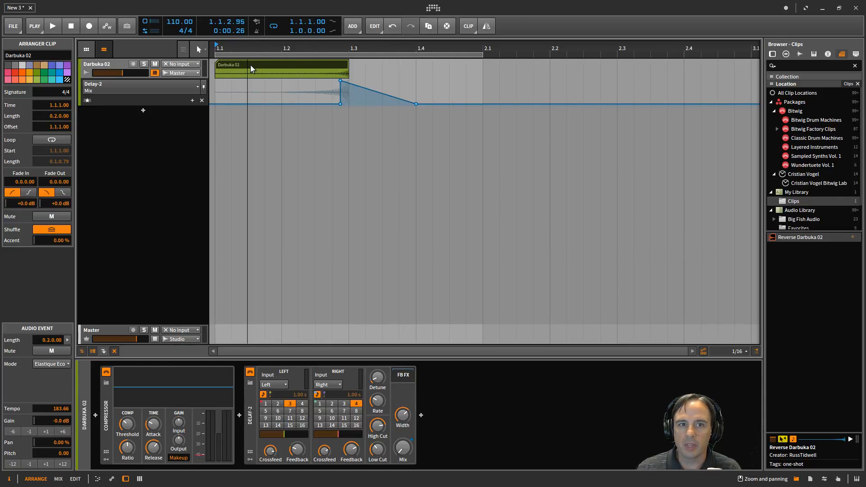
pyautogui.moveTo(250, 65); pyautogui.dragTo(815, 196)
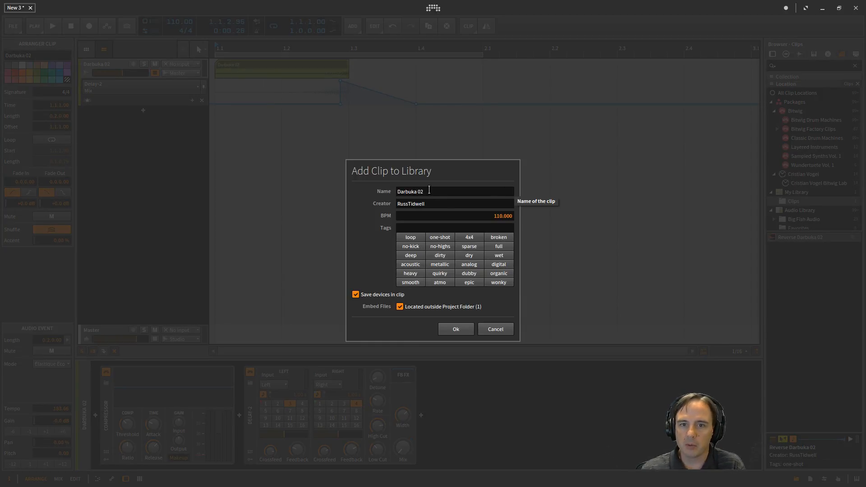
pyautogui.write('Reverse')
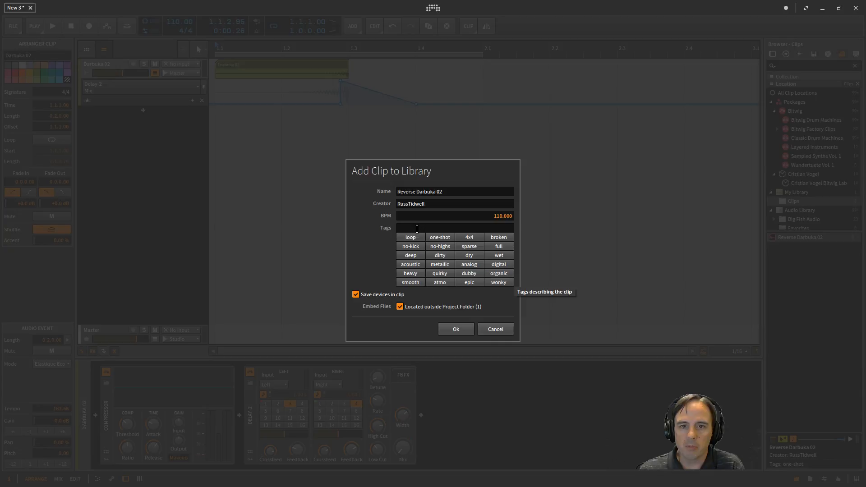
pyautogui.click(440, 238)
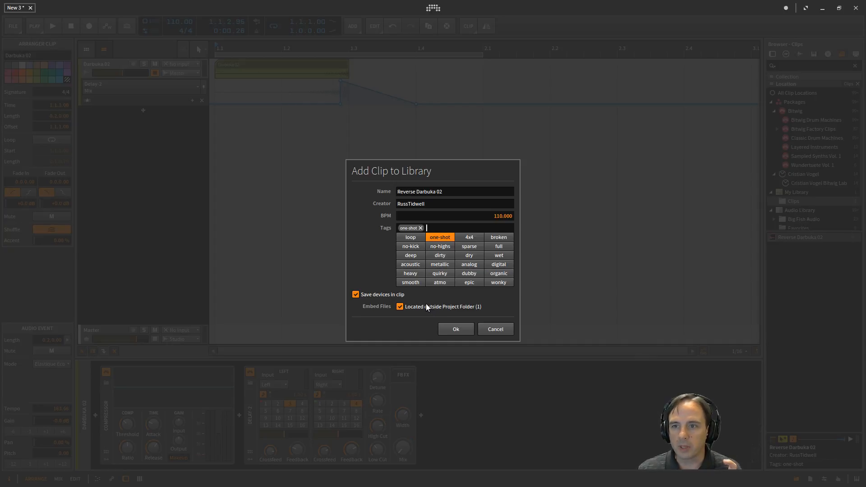
pyautogui.click(456, 329)
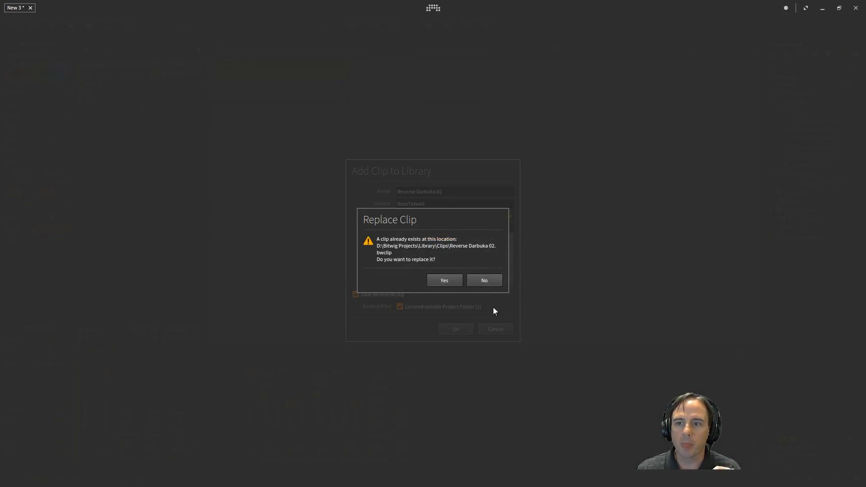
pyautogui.click(444, 280)
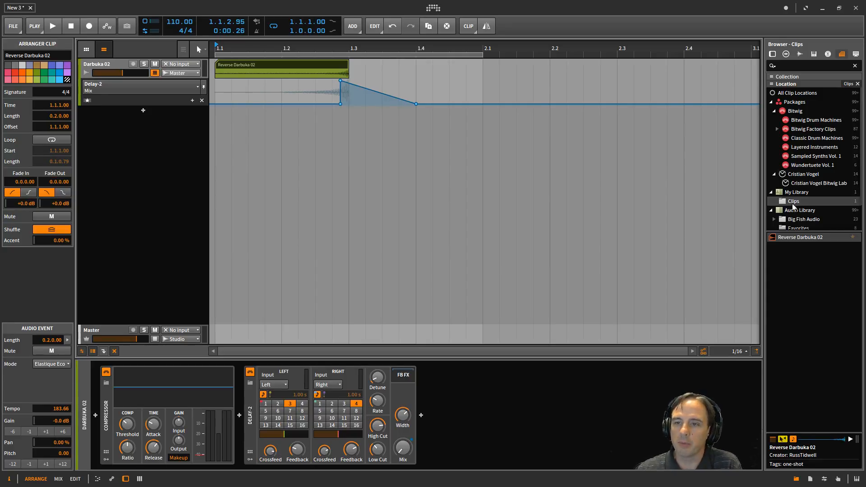
pyautogui.click(796, 201)
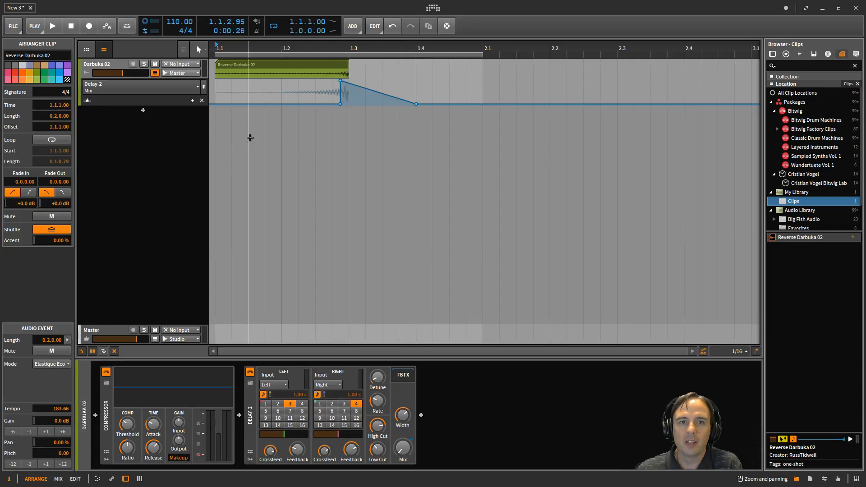
# Close the current project without saving its changes and create a new project
pyautogui.click(31, 7)
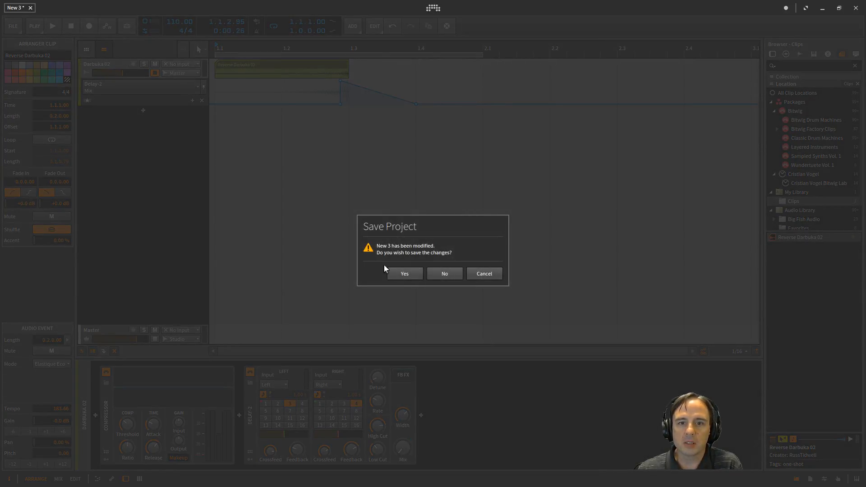
pyautogui.click(453, 276)
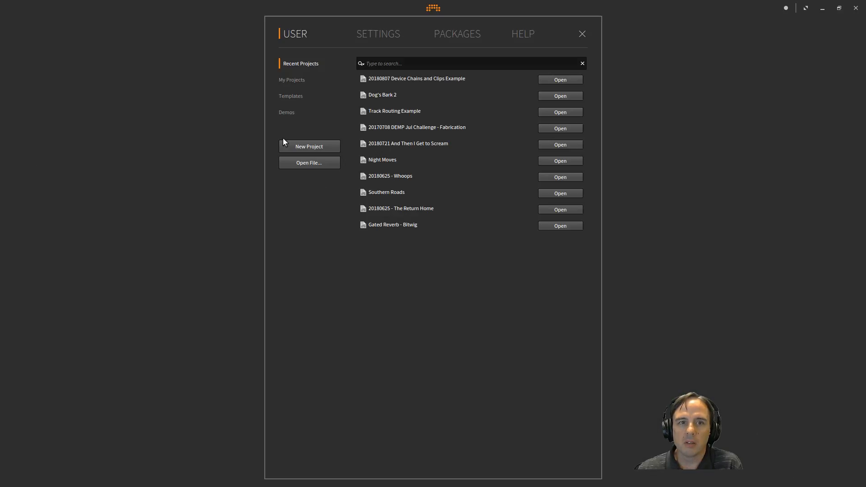
pyautogui.click(310, 145)
pyautogui.click(104, 352)
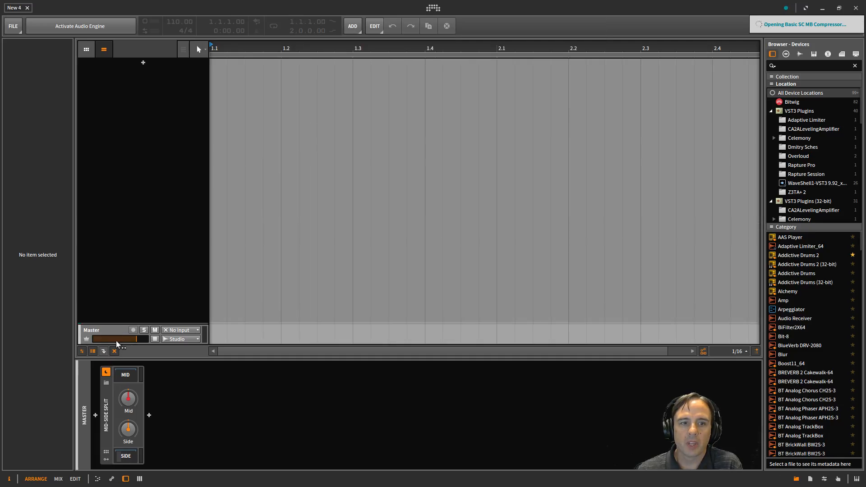
# Place the Reverse Darbuka 02 clip from My Library's Clips folder on a new audio track at 1.1
pyautogui.click(841, 54)
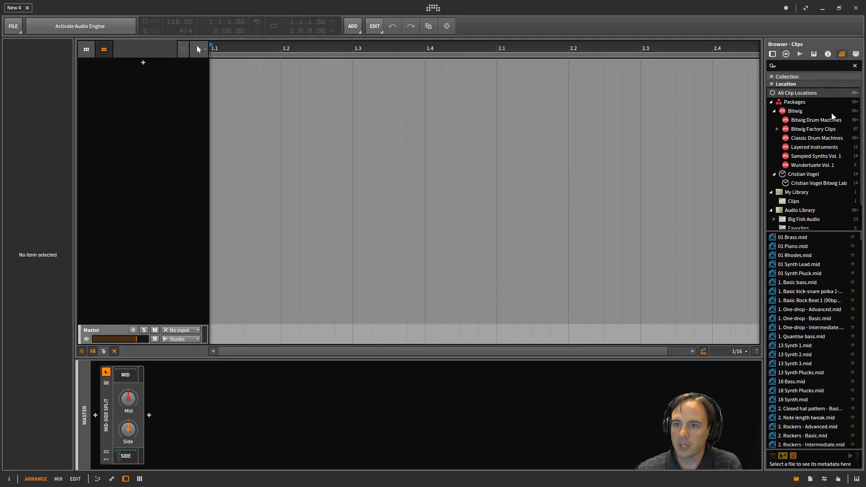
pyautogui.click(795, 201)
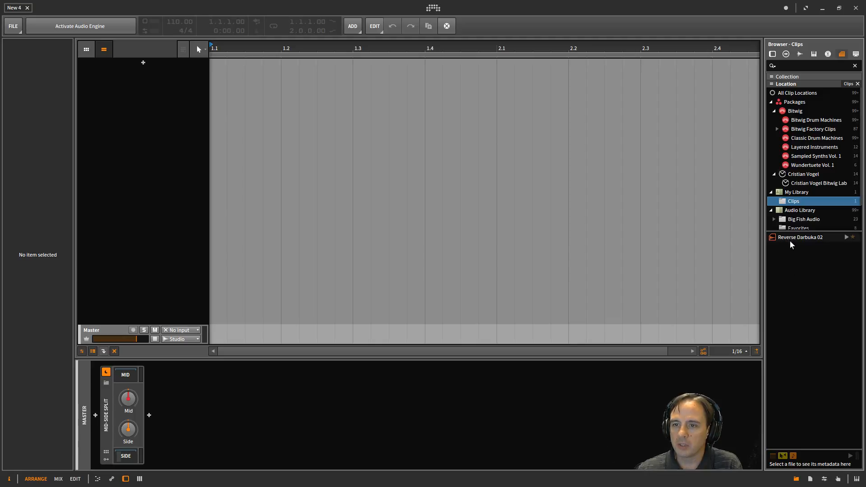
pyautogui.moveTo(788, 237); pyautogui.dragTo(218, 77)
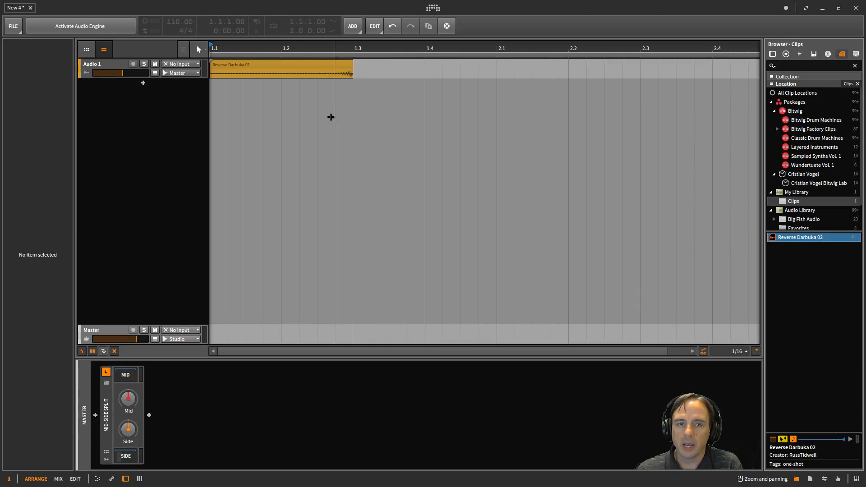
# Show the Audio 1 track's automation lane and display the Delay-2 Mix parameter in it
pyautogui.click(197, 73)
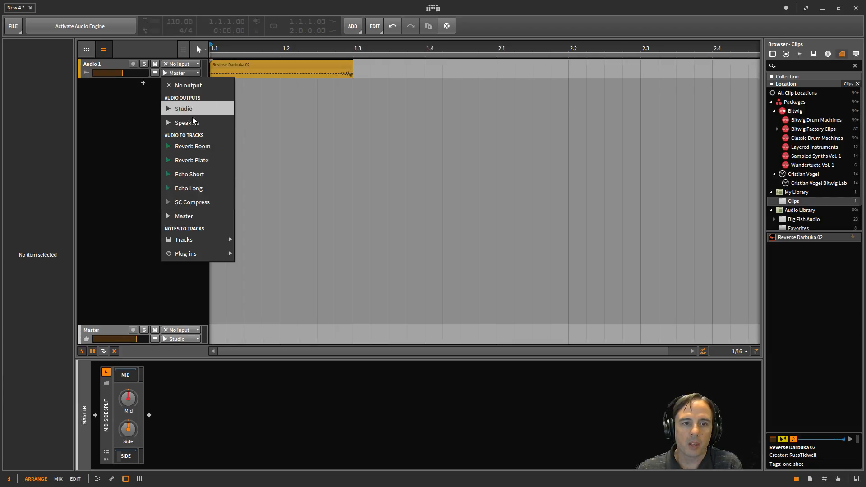
pyautogui.click(257, 97)
pyautogui.click(157, 75)
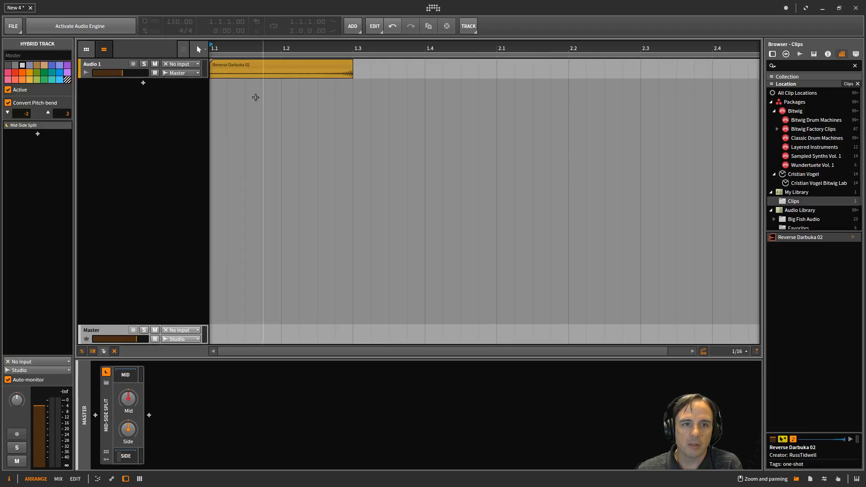
pyautogui.click(155, 73)
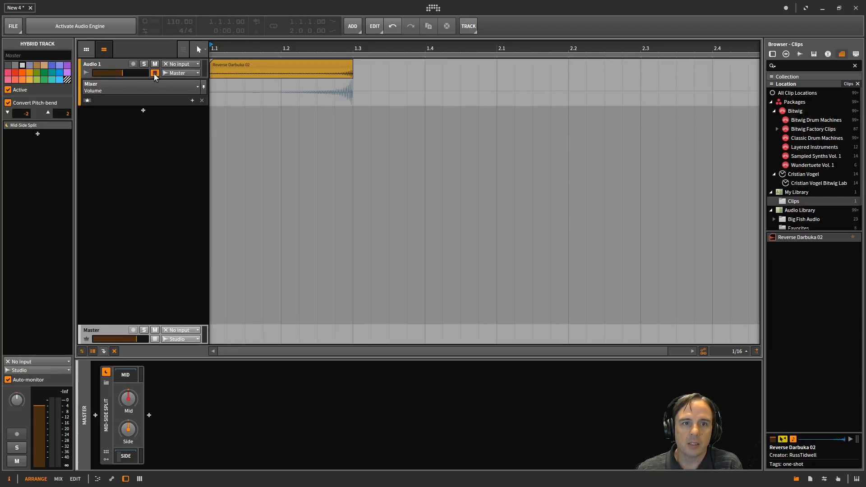
pyautogui.click(196, 87)
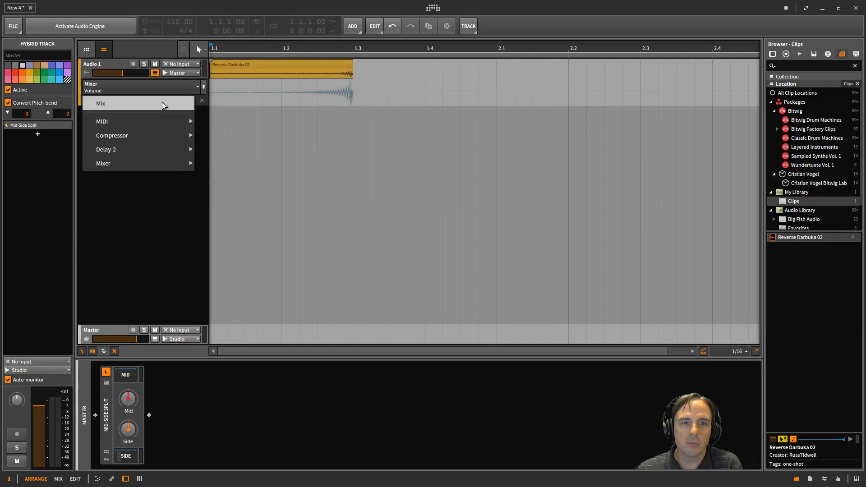
pyautogui.click(163, 105)
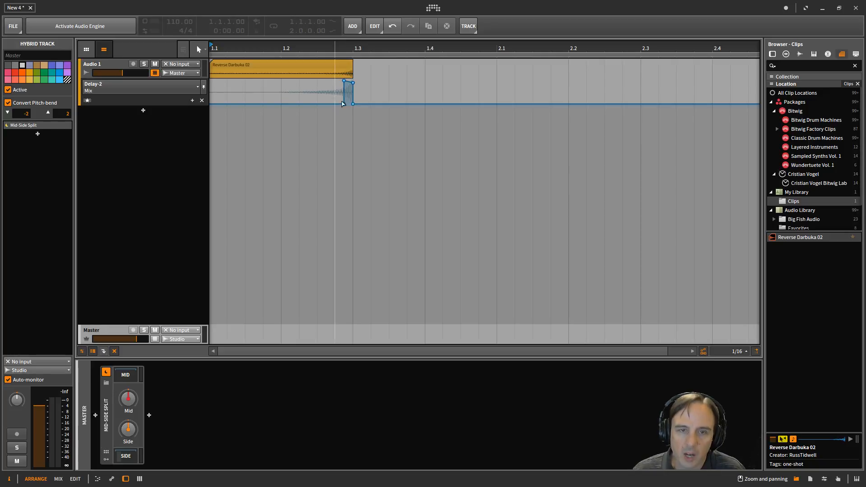
# Move the last 0% point of the Delay-2 Mix automation to 1.3.4.00 and shorten the loop region to 1.0.0.00
pyautogui.moveTo(355, 106)
pyautogui.moveTo(354, 104); pyautogui.dragTo(407, 104)
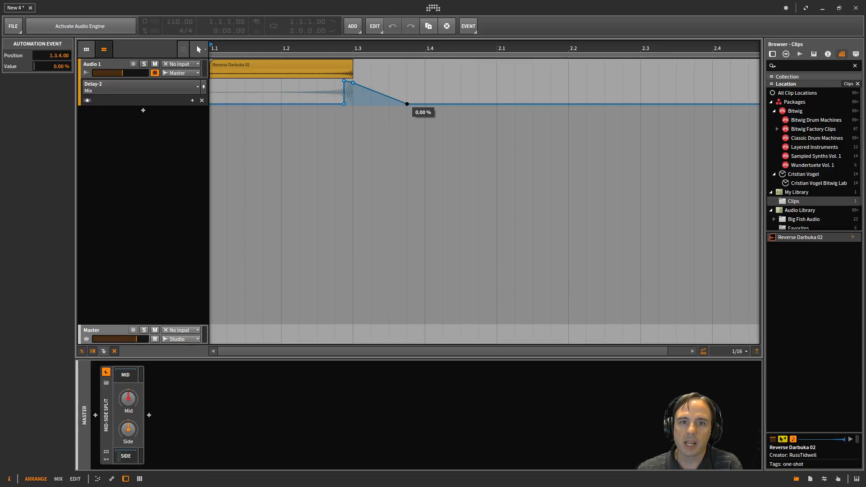
pyautogui.moveTo(477, 48); pyautogui.dragTo(485, 32)
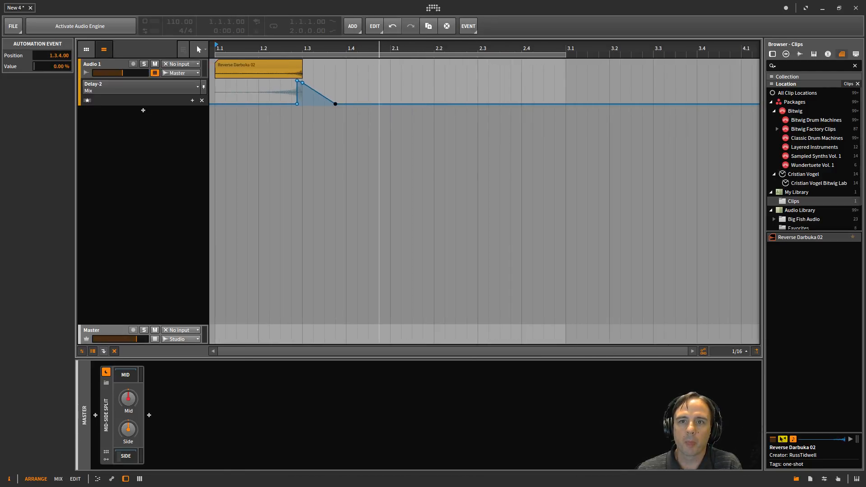
pyautogui.moveTo(568, 53); pyautogui.dragTo(391, 55)
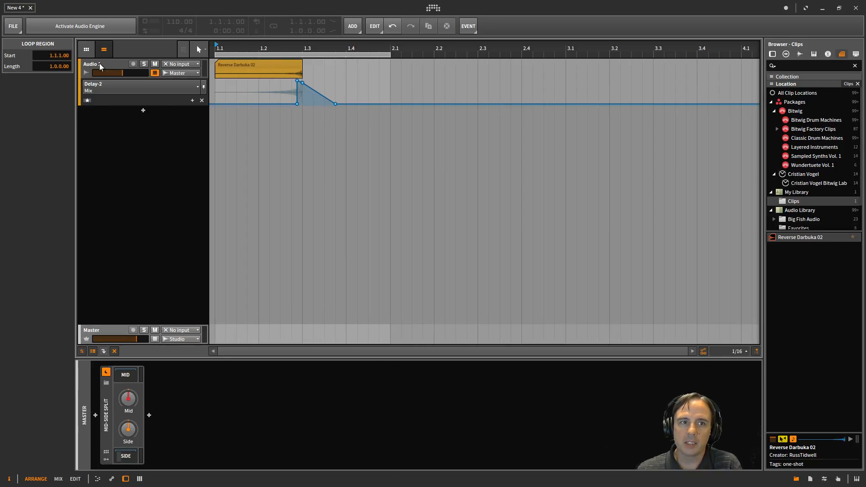
# Activate the audio engine and play back the Reverse Darbuka 02 clip with its delay tail
pyautogui.click(79, 25)
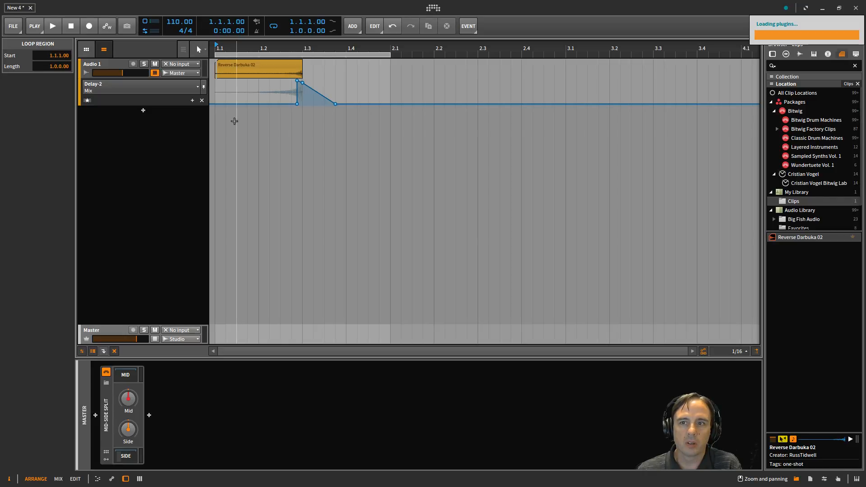
pyautogui.press('space')
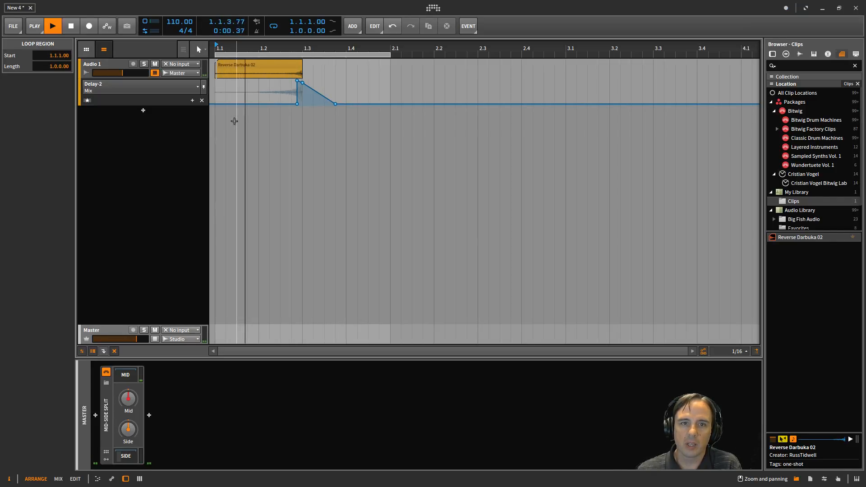
pyautogui.press('space')
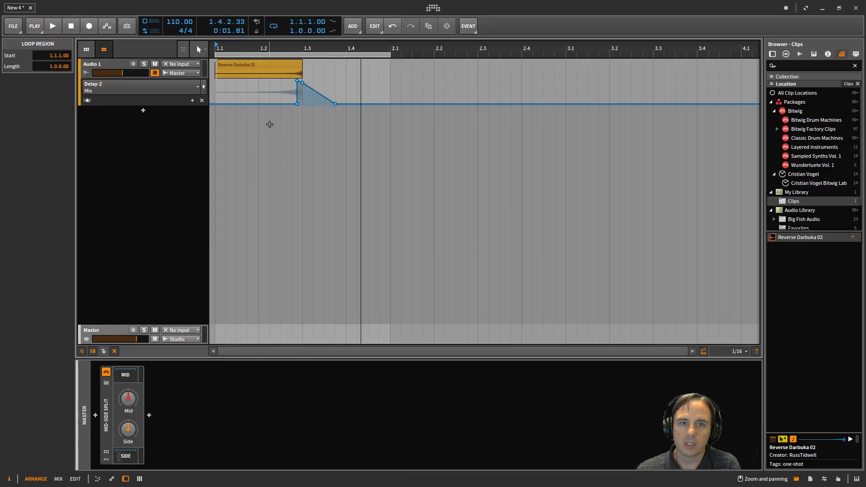
# Move the Delay-2 Mix fade's end point to 1.4.3.00 and try extending the looped clip to 2.1 in the arranger
pyautogui.moveTo(337, 107); pyautogui.dragTo(369, 106)
pyautogui.press('space')
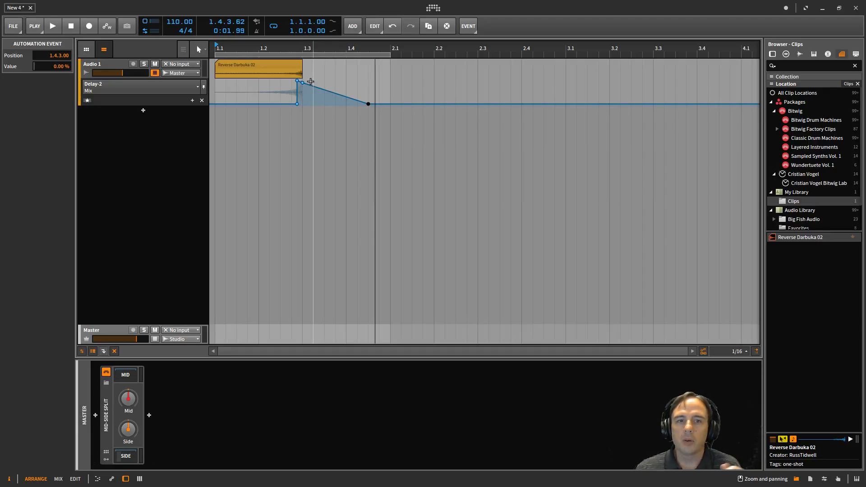
pyautogui.moveTo(301, 64); pyautogui.dragTo(391, 66)
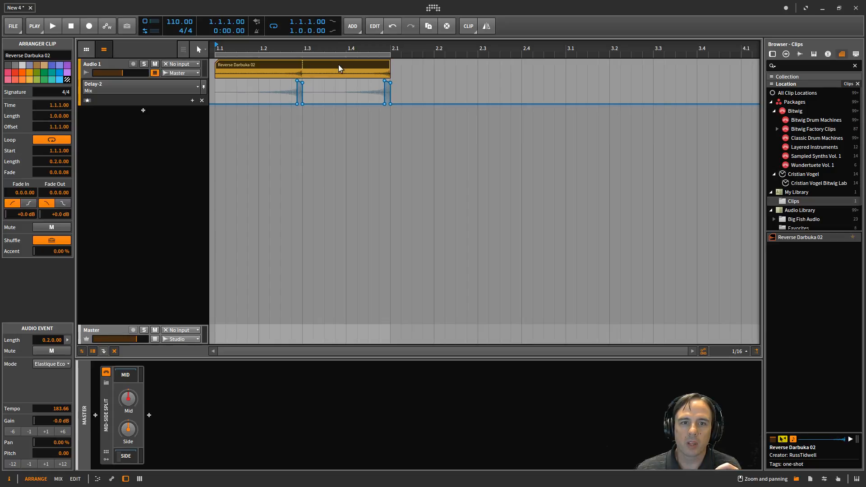
pyautogui.hotkey('ctrl', 'z')
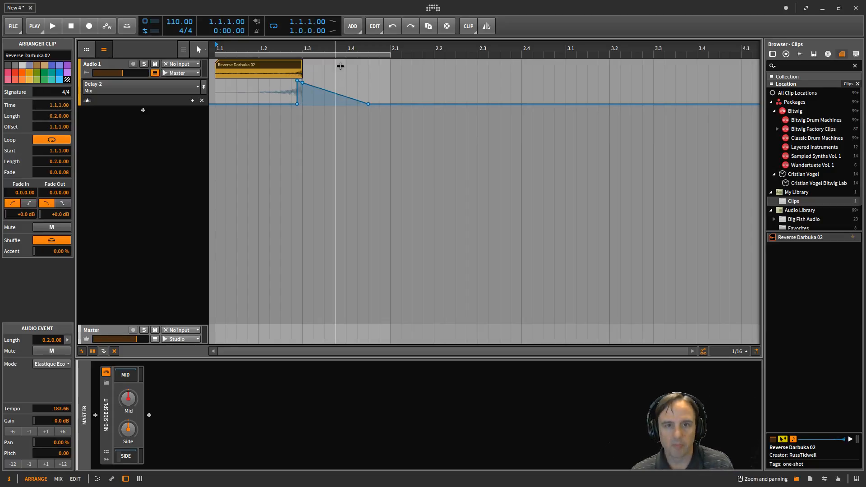
# Extend the clip to 2.1 in the detail editor and delete the repeated audio between 1.3 and 2.1
pyautogui.doubleClick(268, 66)
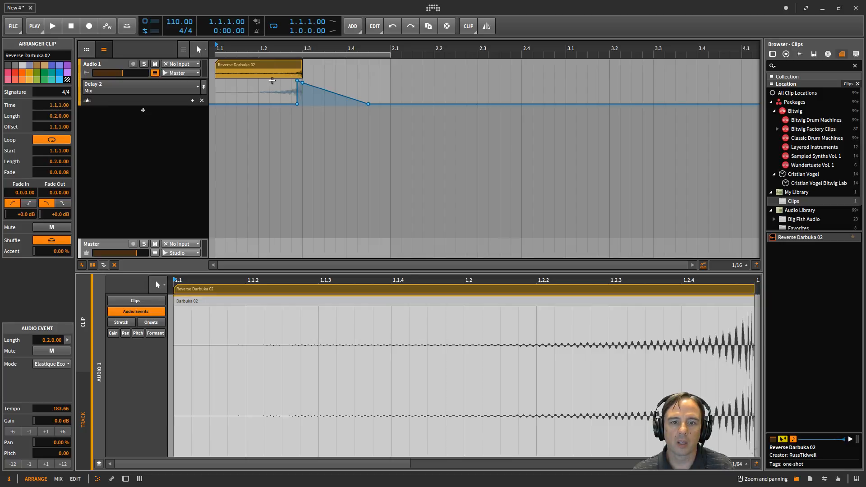
pyautogui.moveTo(414, 283); pyautogui.dragTo(243, 283)
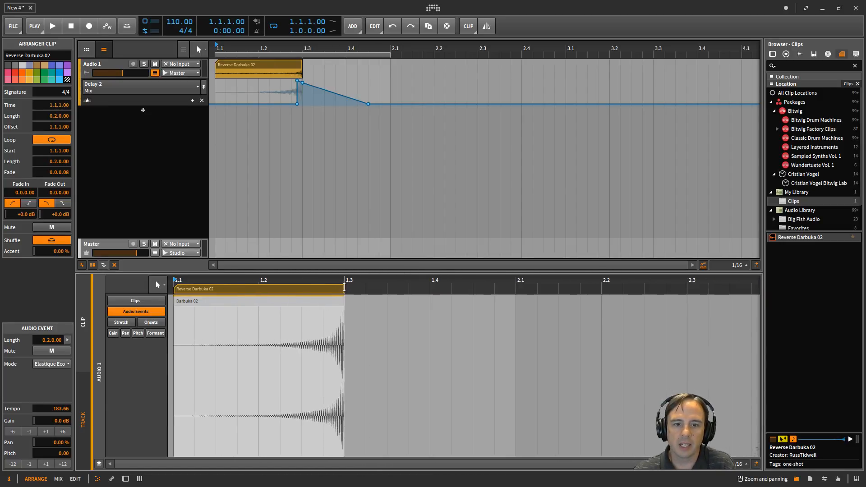
pyautogui.moveTo(344, 287); pyautogui.dragTo(515, 286)
pyautogui.click(403, 302)
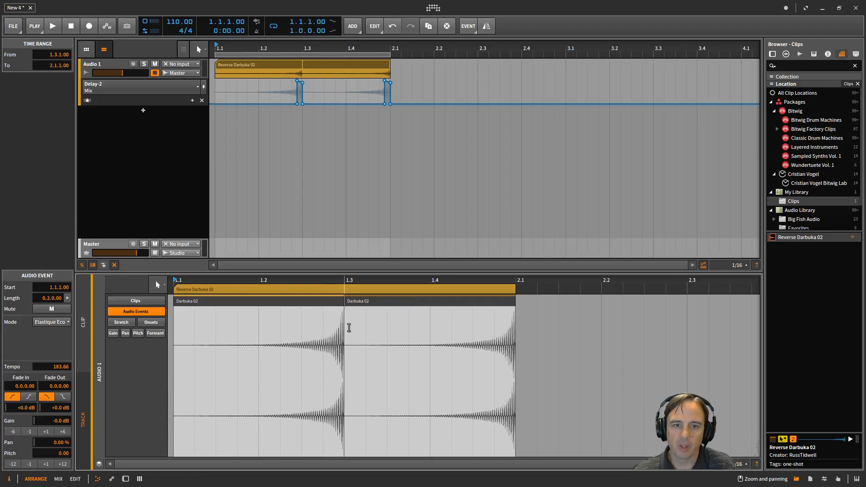
pyautogui.moveTo(348, 328); pyautogui.dragTo(517, 328)
pyautogui.press('Delete')
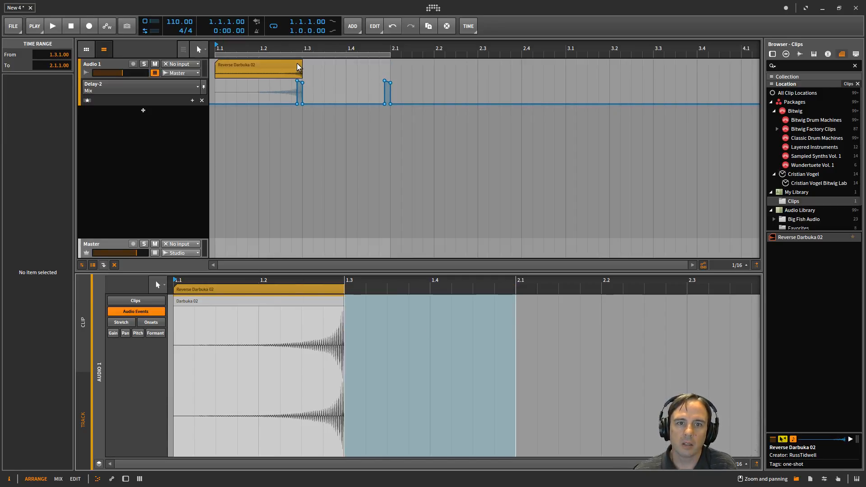
pyautogui.moveTo(297, 74); pyautogui.dragTo(391, 70)
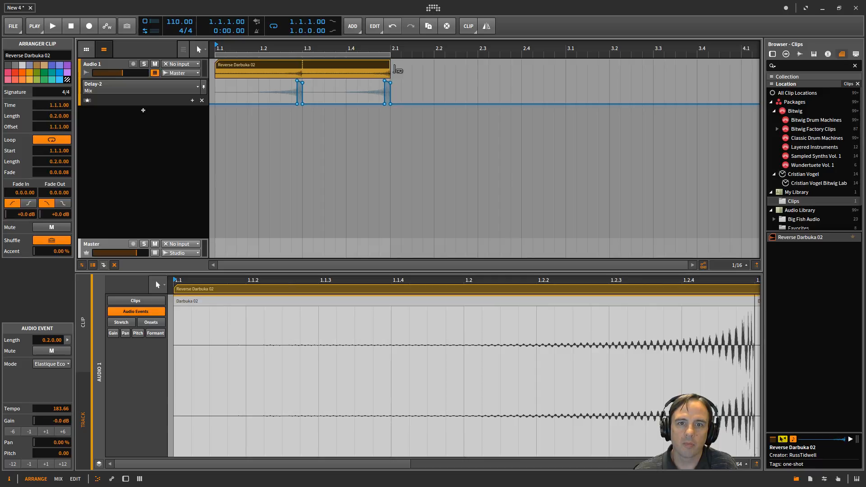
pyautogui.moveTo(302, 73); pyautogui.dragTo(390, 76)
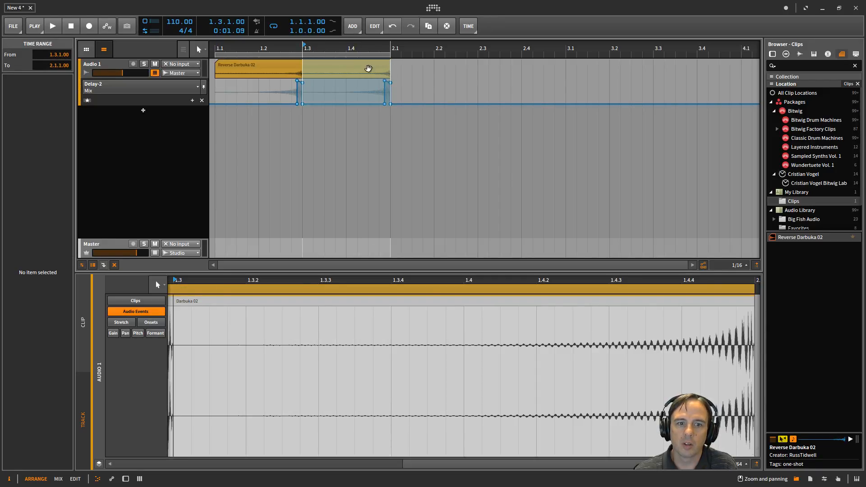
pyautogui.moveTo(347, 275); pyautogui.dragTo(298, 248)
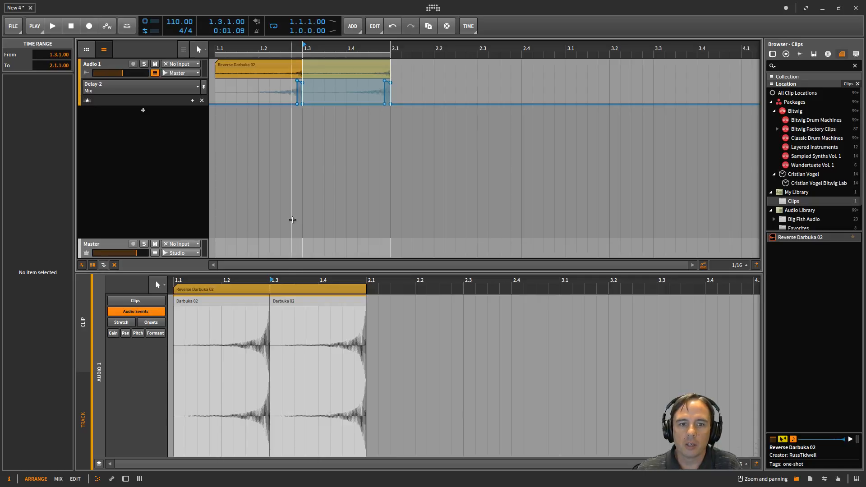
pyautogui.click(232, 291)
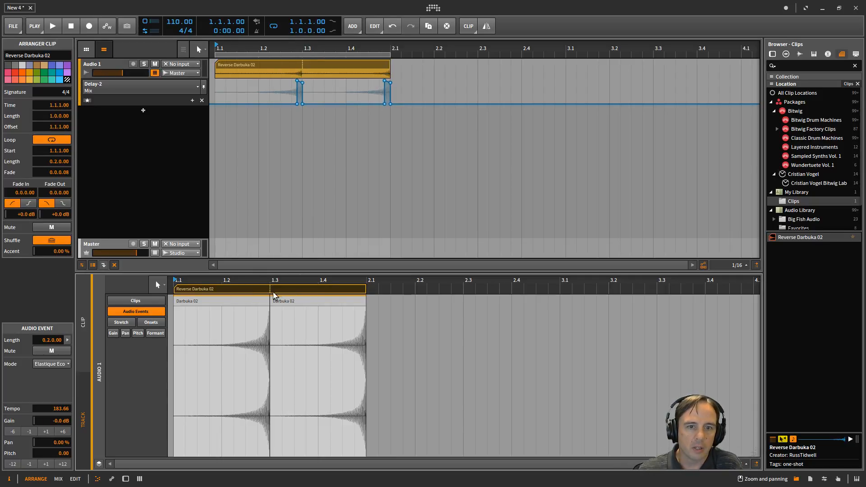
pyautogui.hotkey('ctrl', 'z')
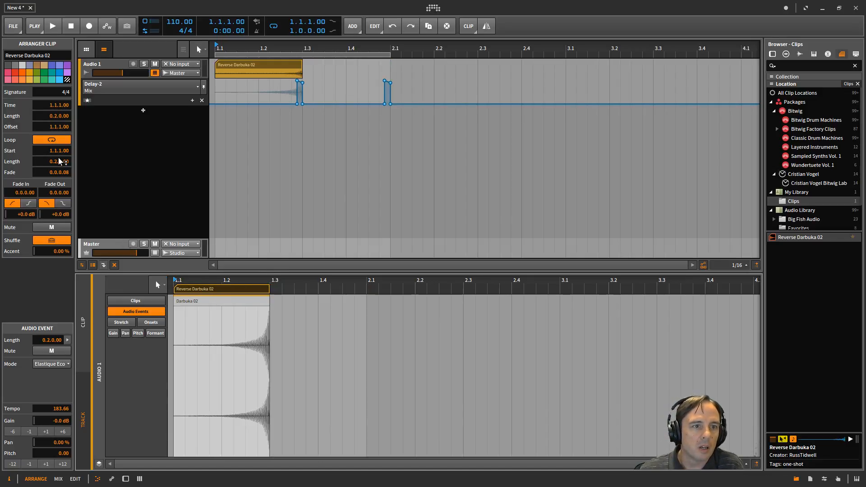
# Set the clip's loop length and overall length to 1.0.0.00, disable its looping, and play it back
pyautogui.moveTo(58, 165); pyautogui.dragTo(58, 154)
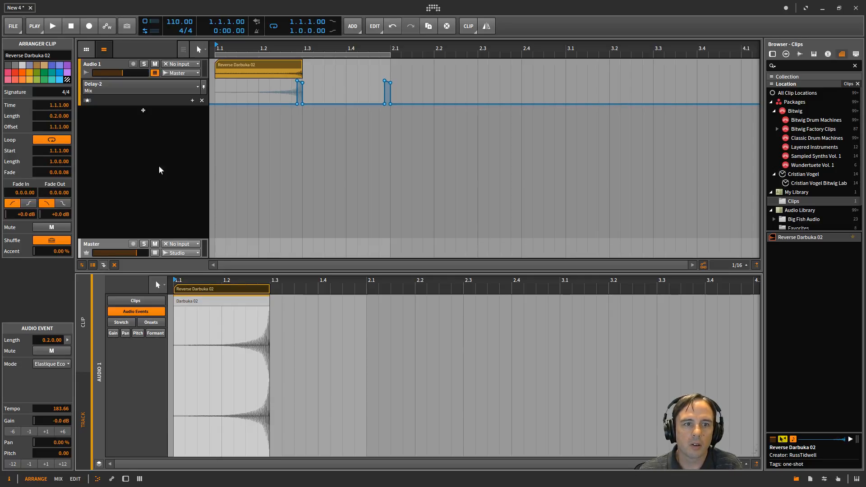
pyautogui.press('space')
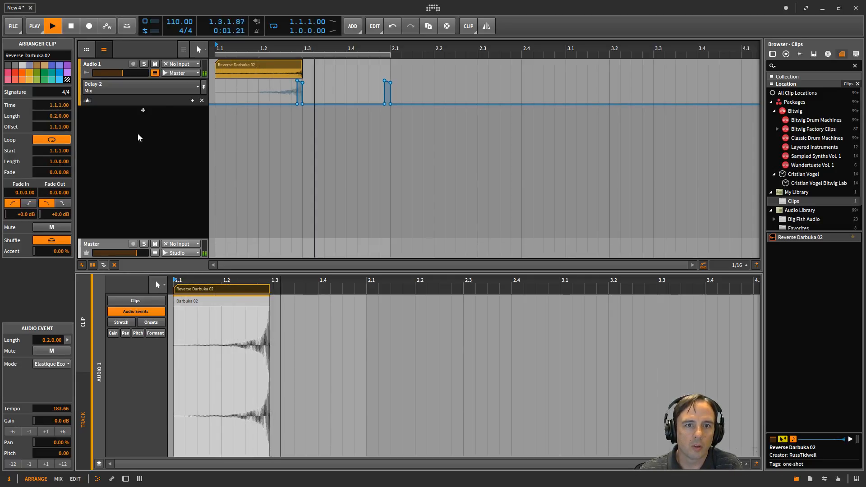
pyautogui.doubleClick(254, 66)
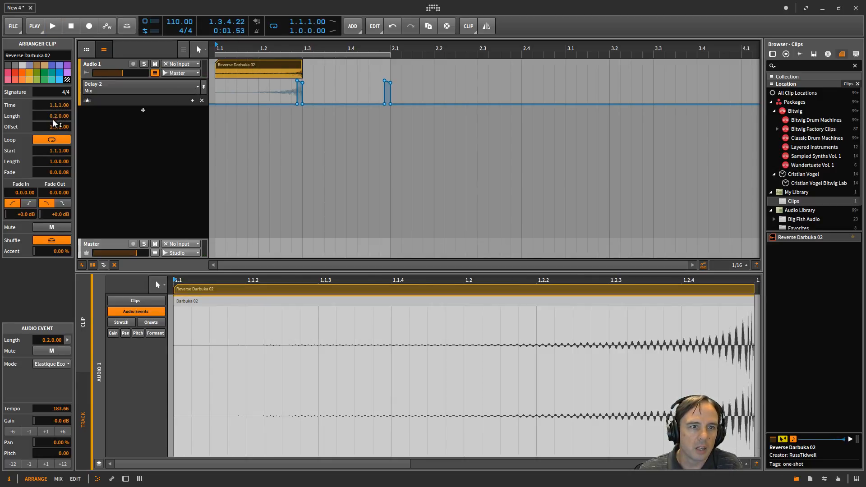
pyautogui.moveTo(56, 118)
pyautogui.mouseDown()
pyautogui.moveTo(57, 104)
pyautogui.moveTo(56, 111)
pyautogui.mouseUp()
pyautogui.press('space')
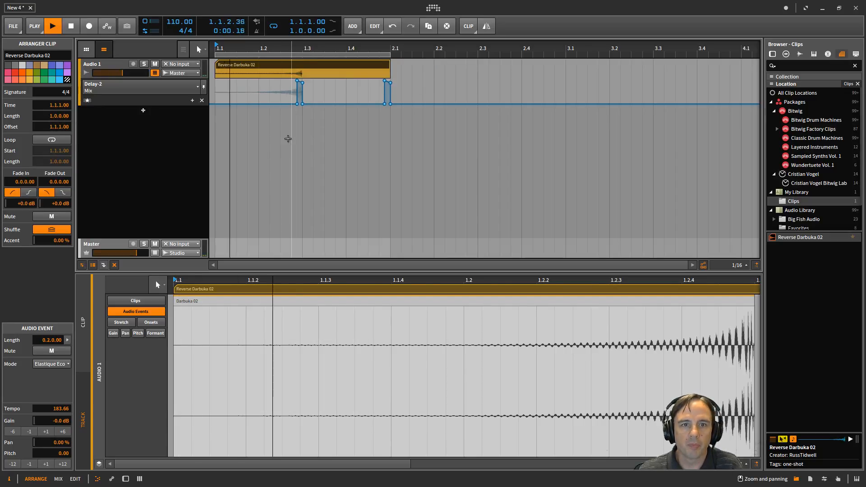
pyautogui.press('space')
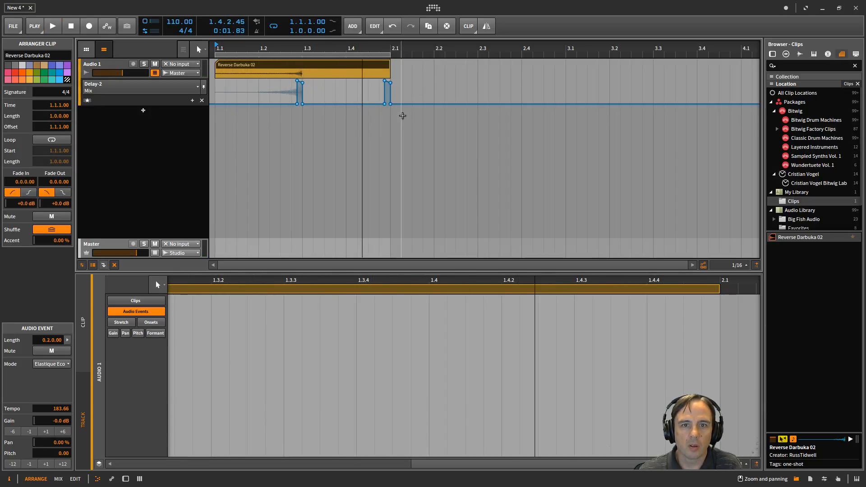
# Remove the duplicated Delay-2 Mix automation spike just before 2.1, keeping the clip in place
pyautogui.press('Delete')
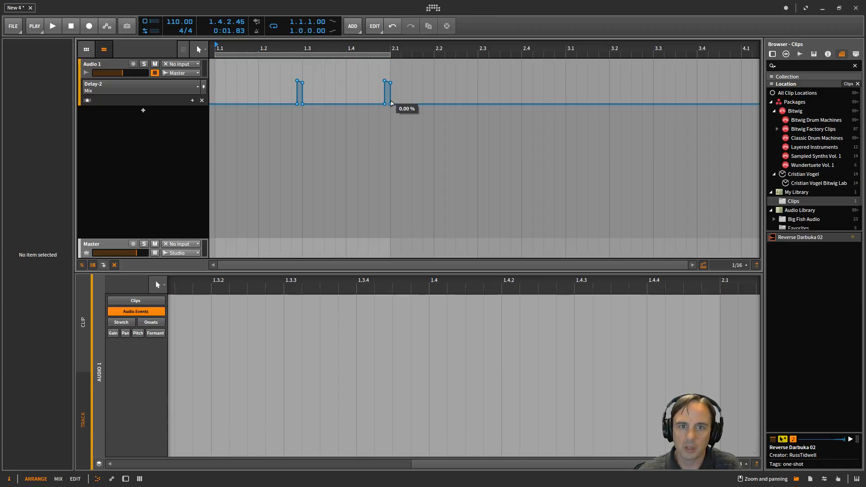
pyautogui.hotkey('ctrl', 'z')
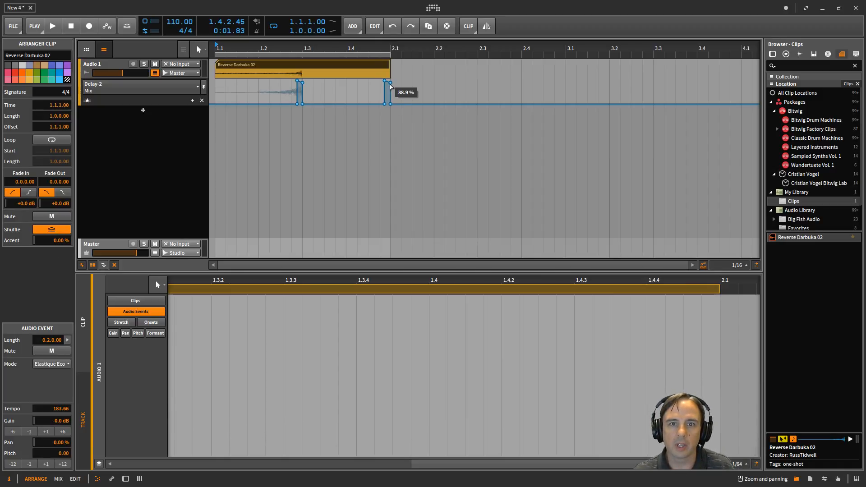
pyautogui.moveTo(392, 83); pyautogui.dragTo(384, 105)
pyautogui.doubleClick(385, 104)
pyautogui.doubleClick(390, 105)
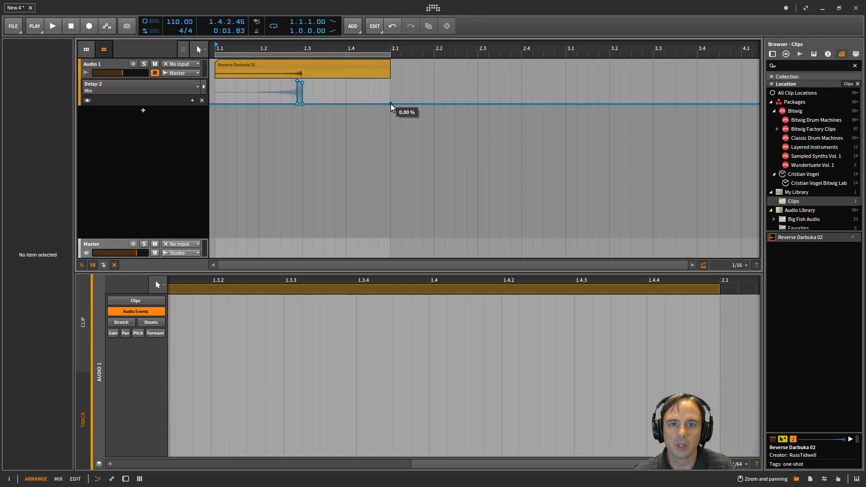
# Move the Delay-2 Mix fade's end point to 1.4.1.00, remove the intermediate point at 1.3, and play the clip
pyautogui.moveTo(303, 105); pyautogui.dragTo(346, 104)
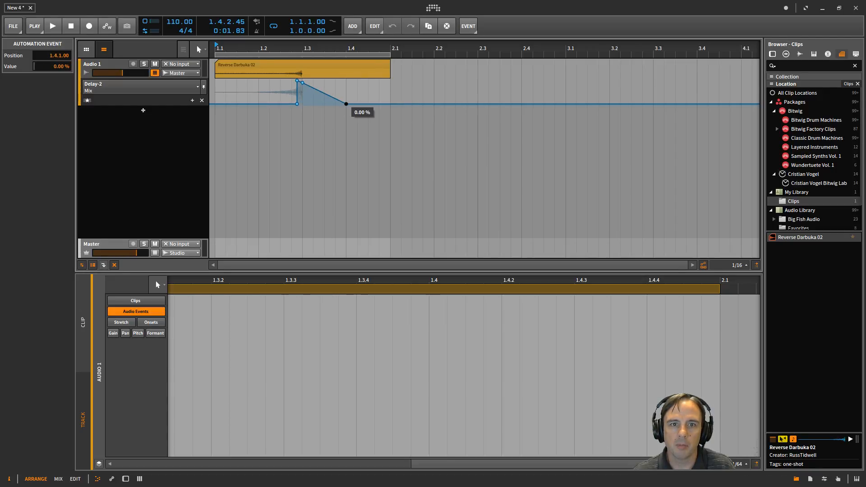
pyautogui.click(323, 116)
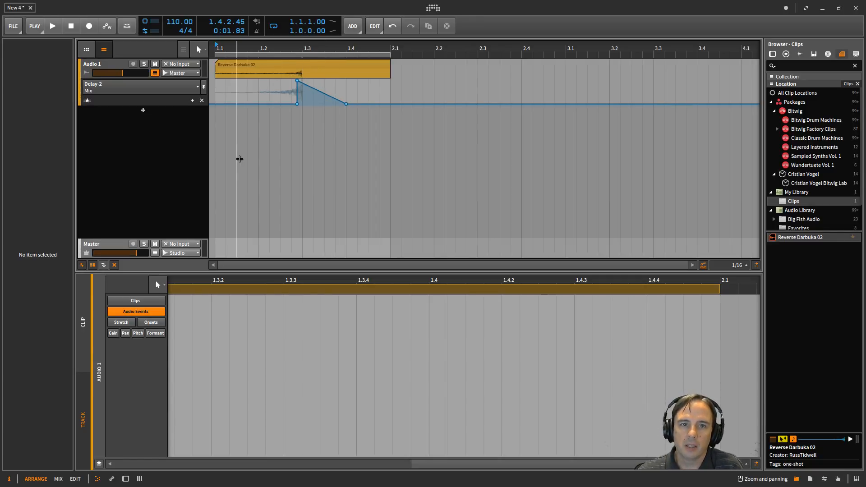
pyautogui.press('space')
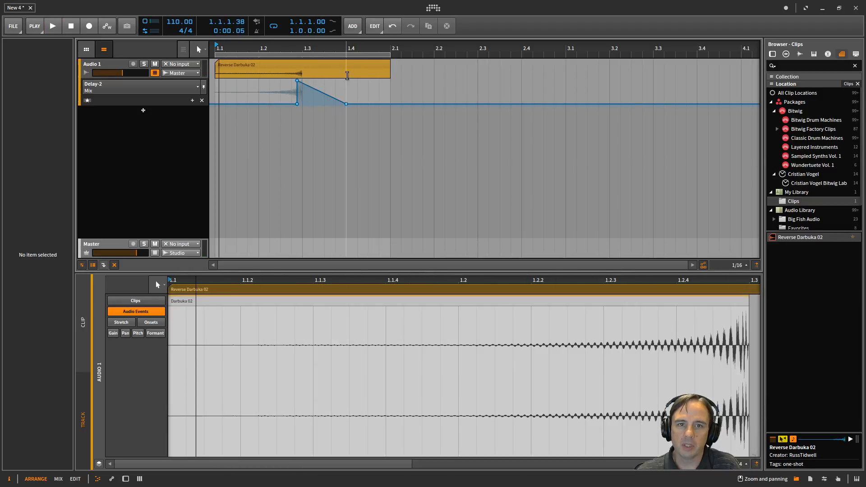
pyautogui.click(343, 68)
pyautogui.press('space')
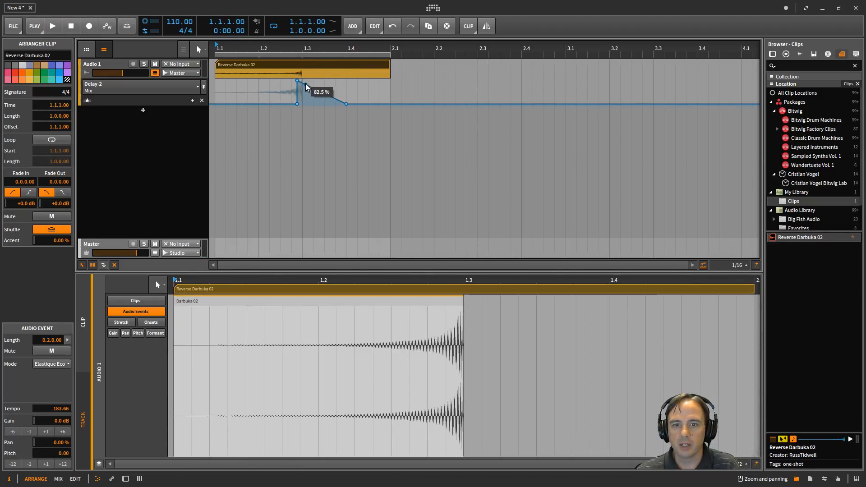